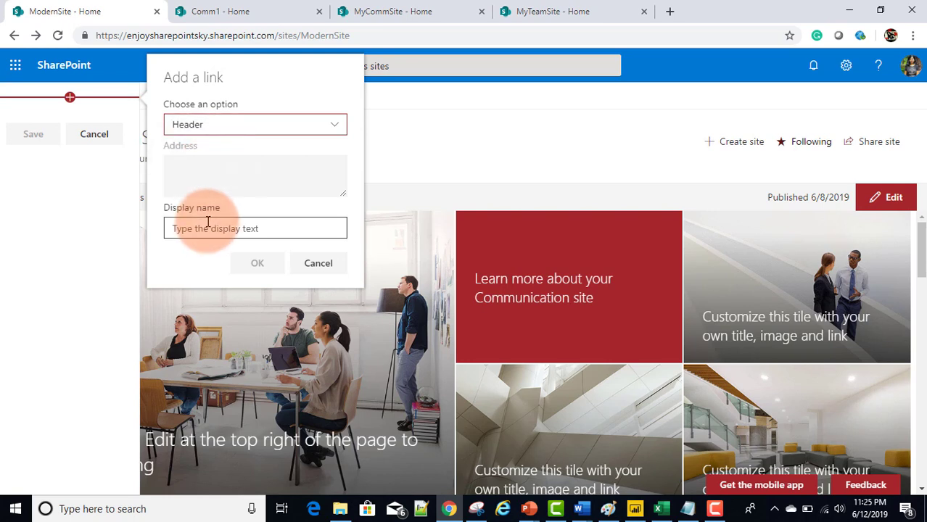
# Step: Name the new navigation header News and add another header named Events below it
pyautogui.write('News')
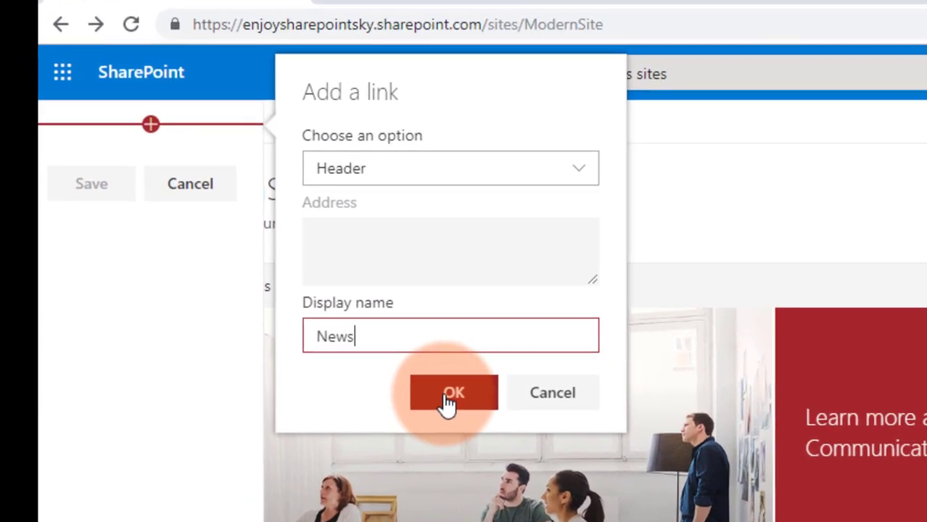
pyautogui.click(257, 262)
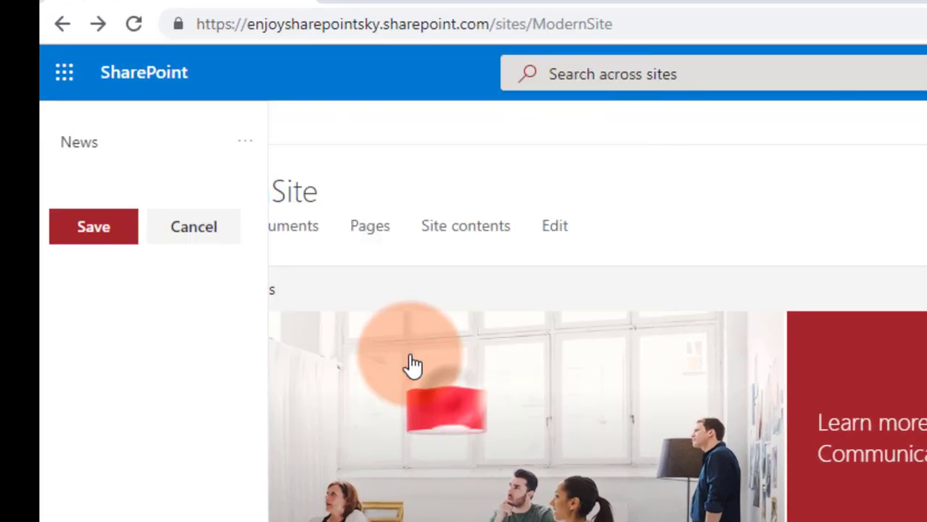
pyautogui.click(153, 165)
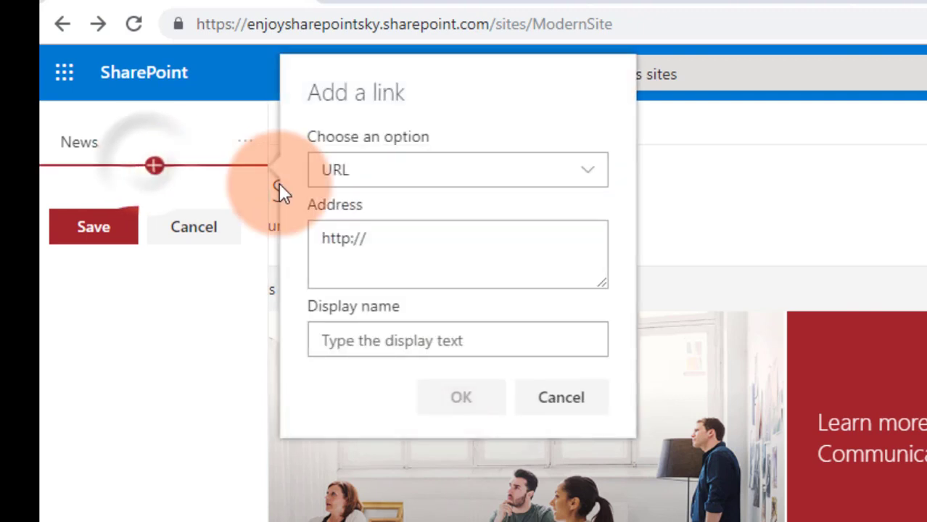
pyautogui.click(352, 174)
pyautogui.click(353, 242)
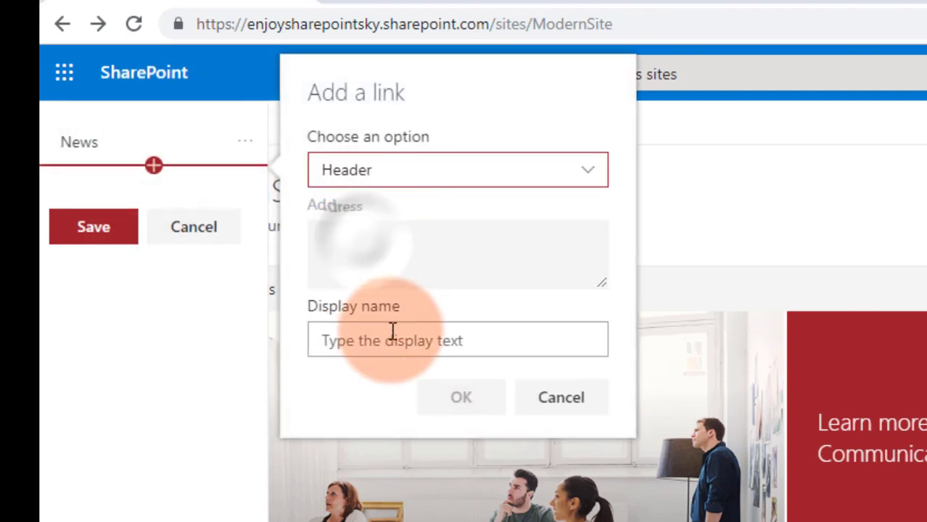
pyautogui.click(391, 340)
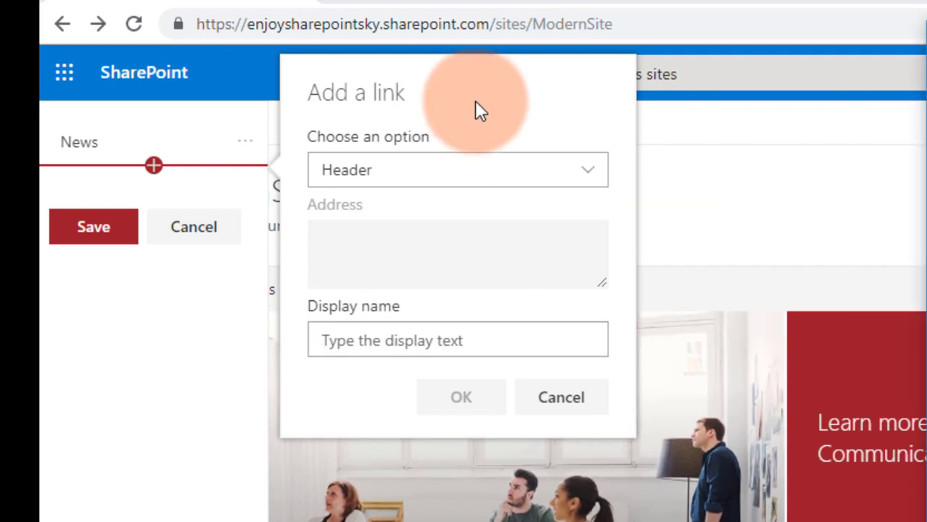
pyautogui.click(377, 339)
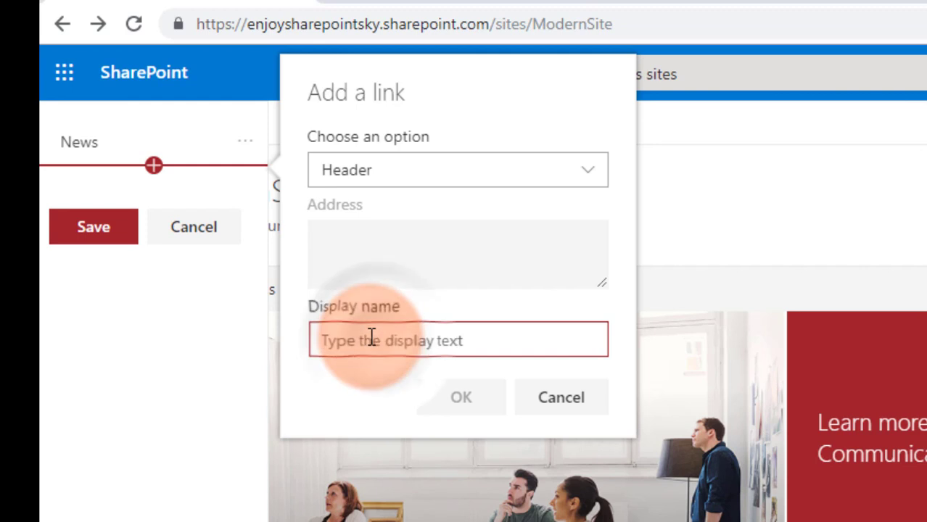
pyautogui.write('Events')
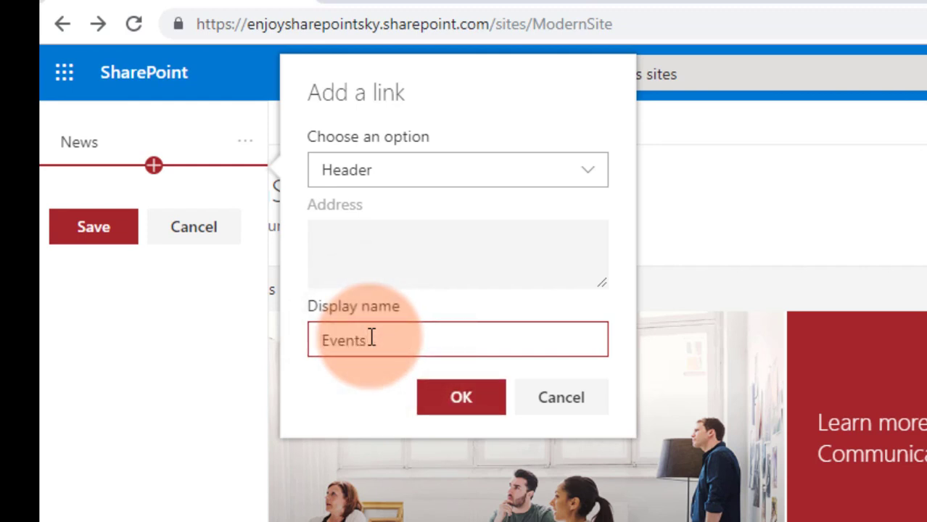
pyautogui.click(439, 400)
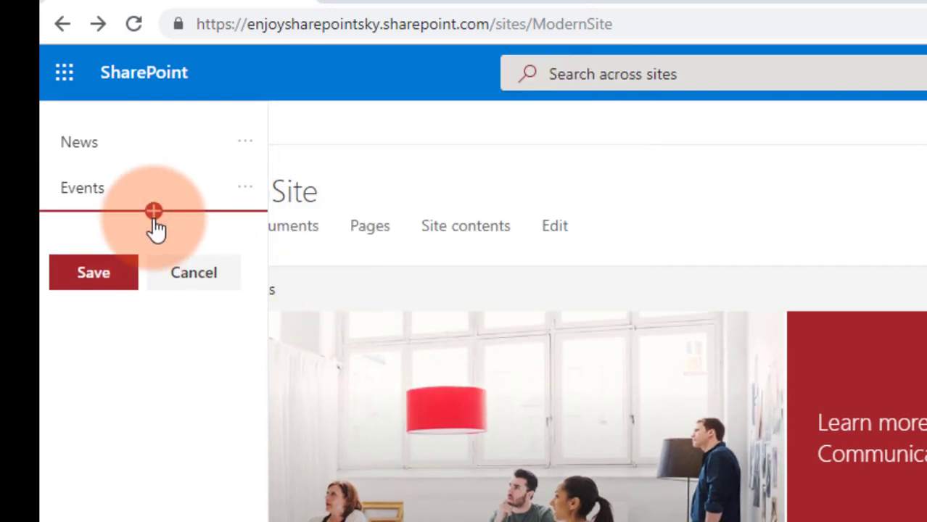
# Step: Add a header named Projects below Events in the navigation
pyautogui.click(154, 216)
pyautogui.click(376, 182)
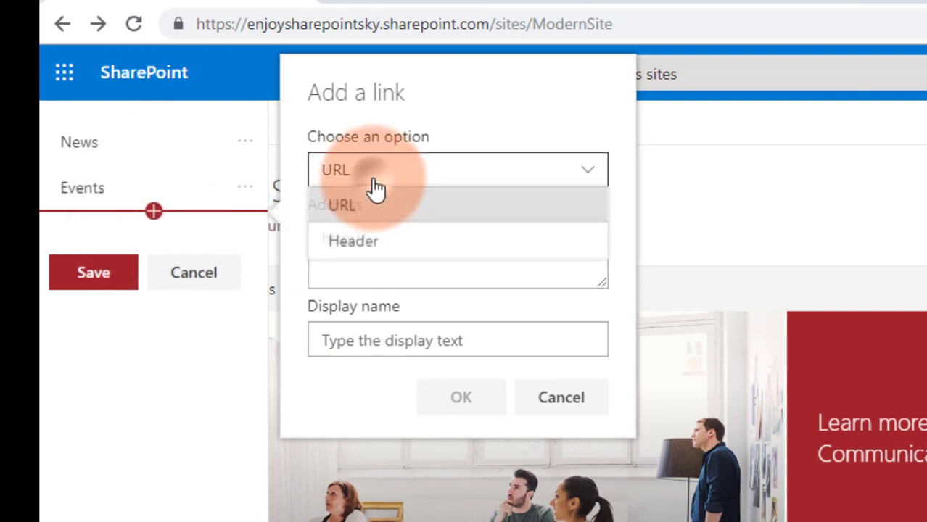
pyautogui.click(369, 244)
pyautogui.click(366, 338)
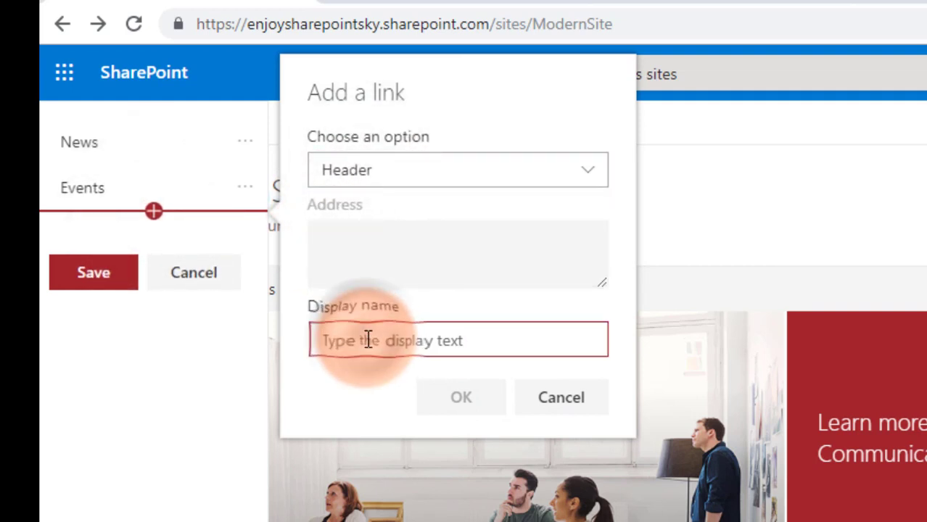
pyautogui.write('project')
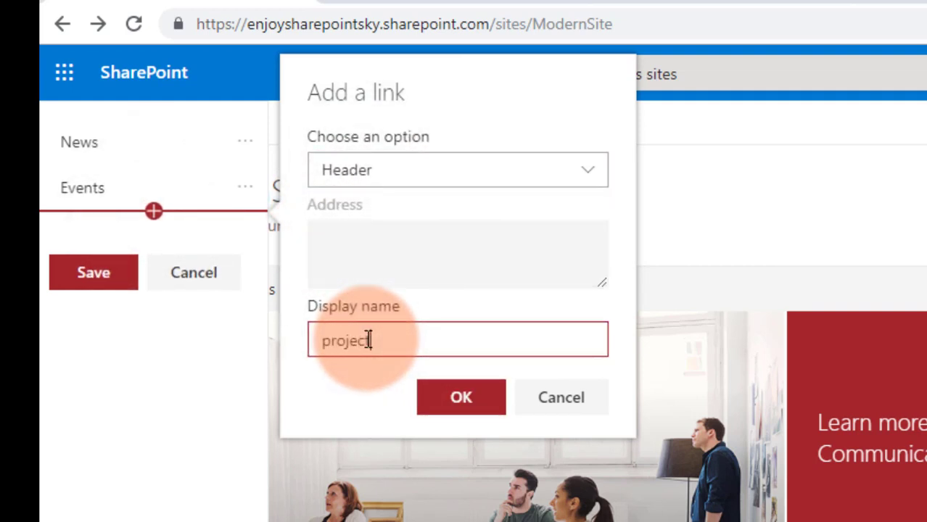
pyautogui.press('BackSpace')
pyautogui.press('BackSpace')
pyautogui.press('BackSpace')
pyautogui.press('BackSpace')
pyautogui.press('BackSpace')
pyautogui.press('BackSpace')
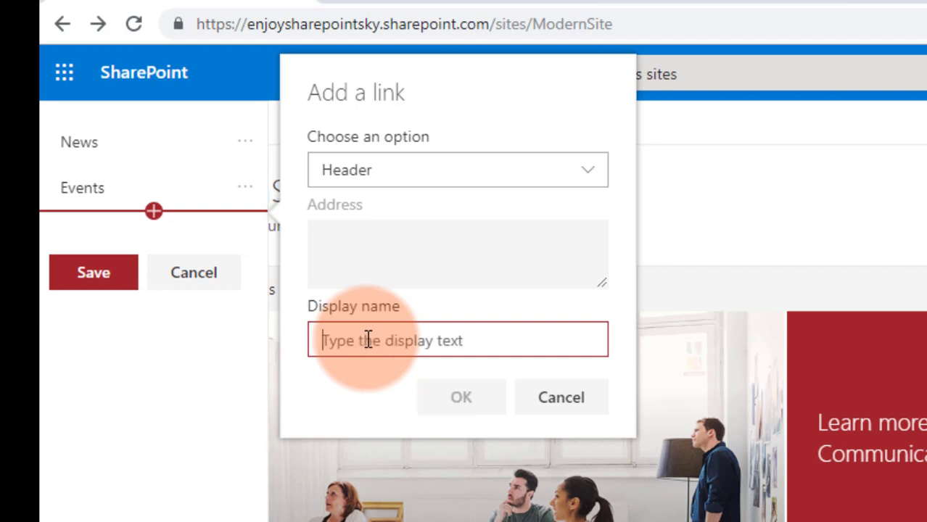
pyautogui.write('Projects')
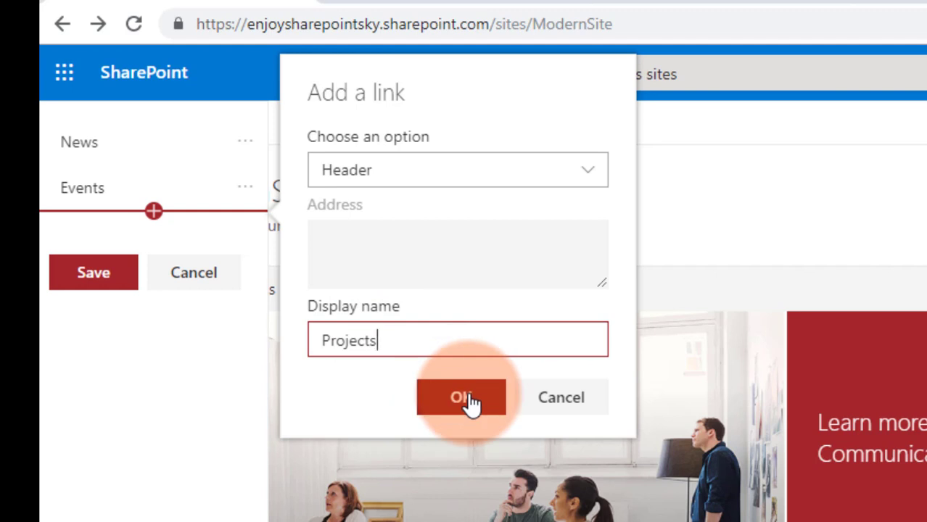
pyautogui.click(464, 398)
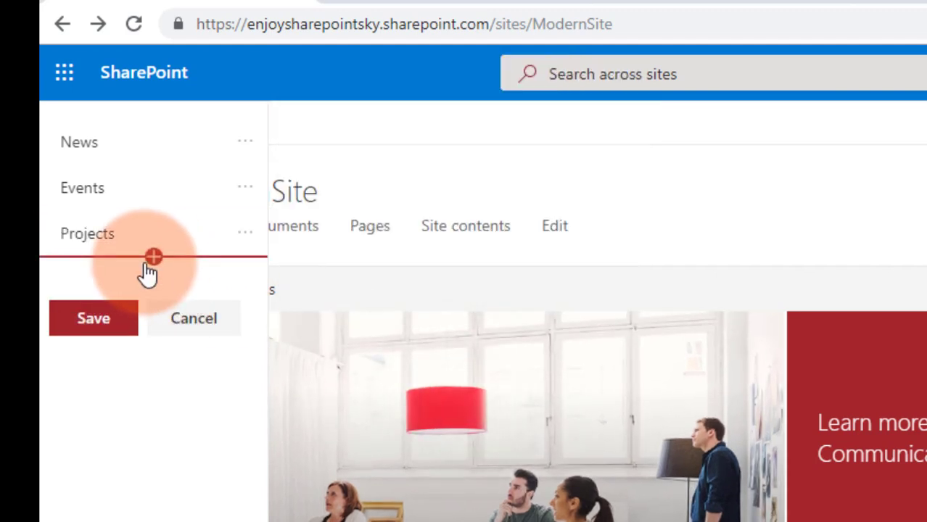
# Step: Add a header named Departments below Projects in the navigation
pyautogui.click(153, 257)
pyautogui.click(368, 190)
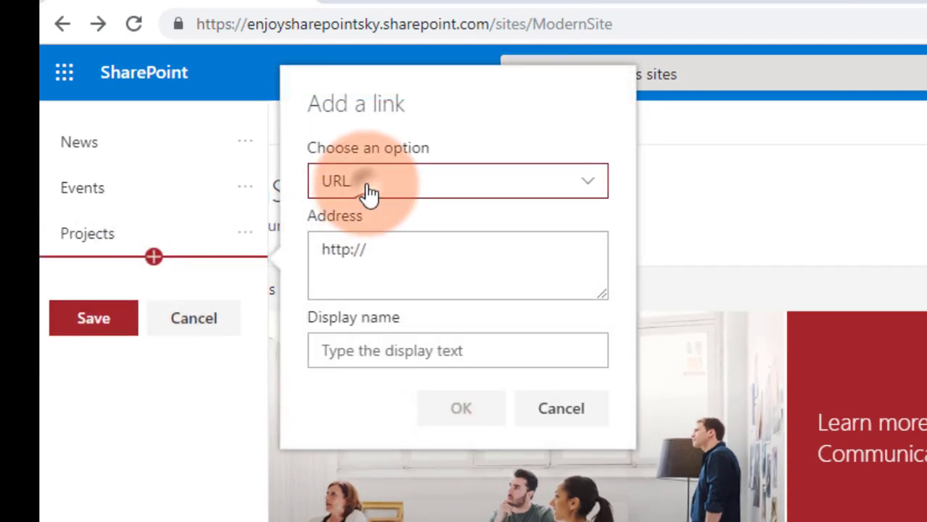
pyautogui.click(362, 255)
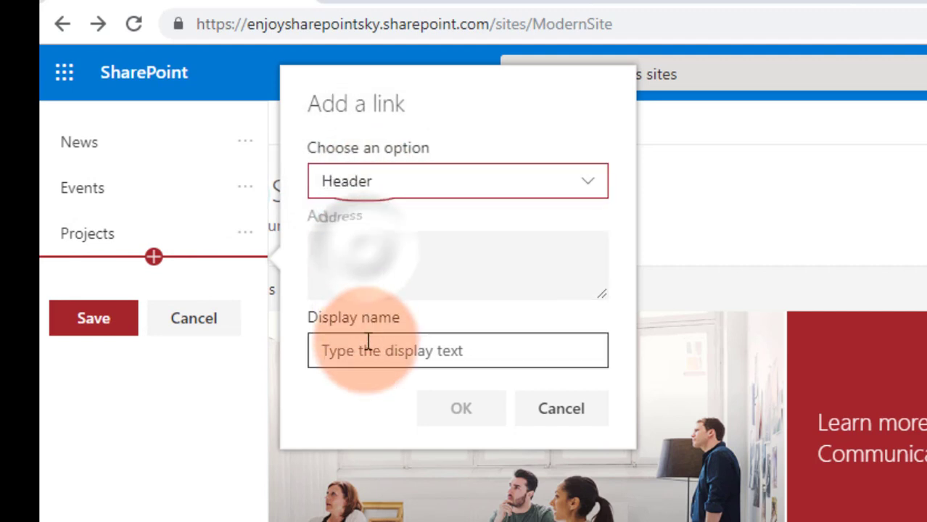
pyautogui.click(368, 342)
pyautogui.write('Departments')
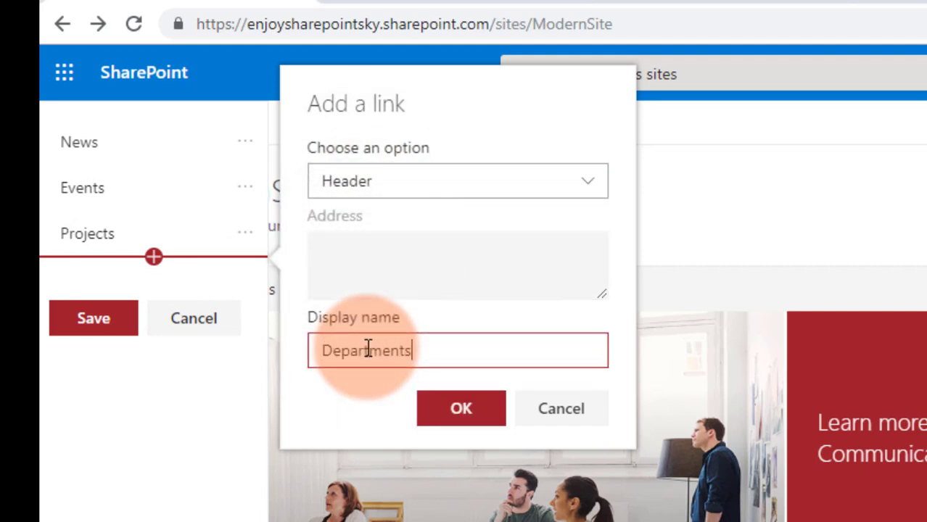
pyautogui.click(435, 406)
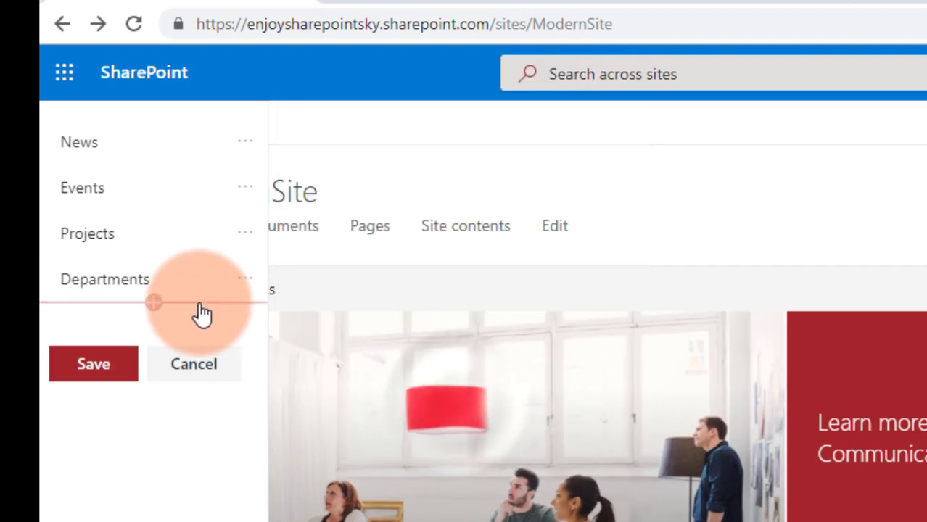
# Step: Add a header named HR below Departments and make it a sub link
pyautogui.click(155, 302)
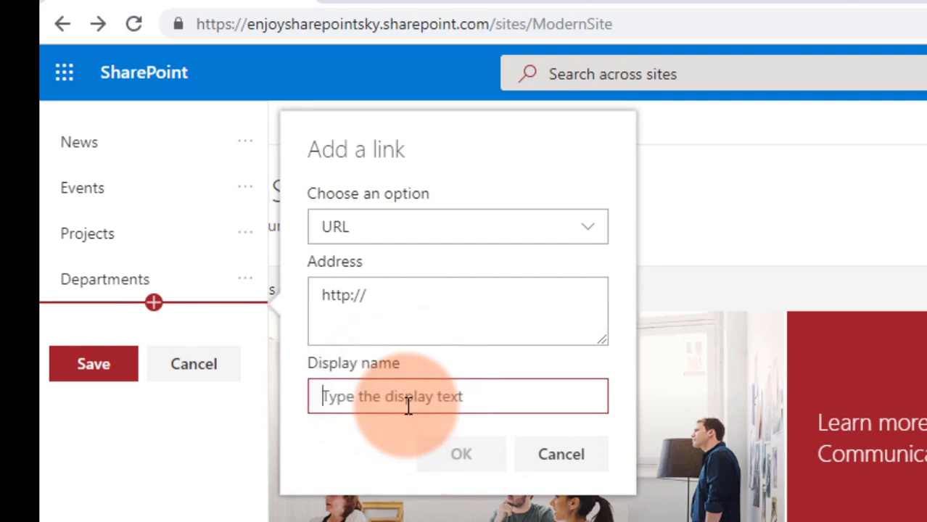
pyautogui.click(380, 229)
pyautogui.click(390, 298)
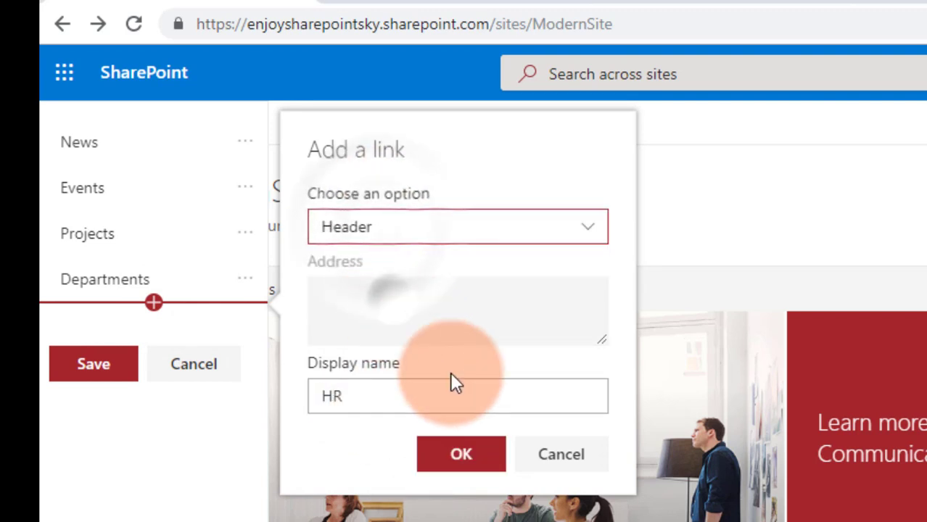
pyautogui.click(485, 455)
pyautogui.click(245, 333)
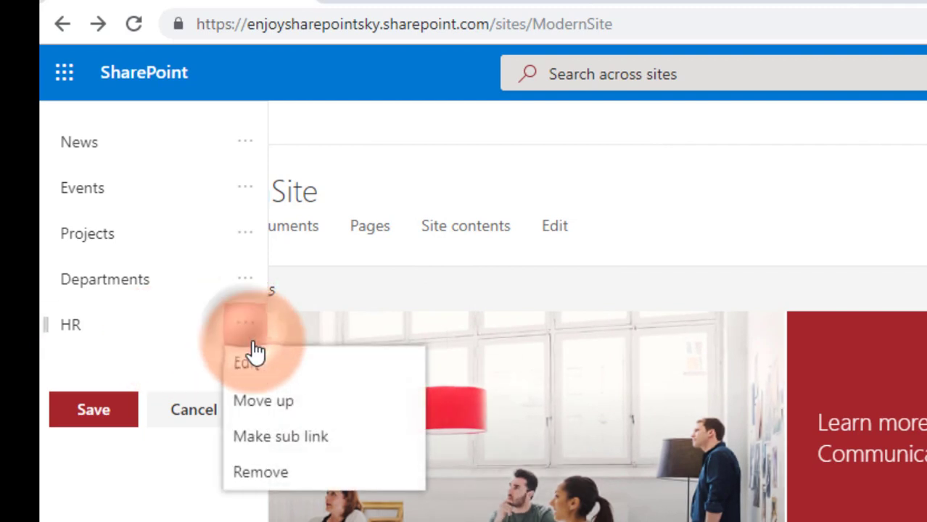
pyautogui.click(287, 439)
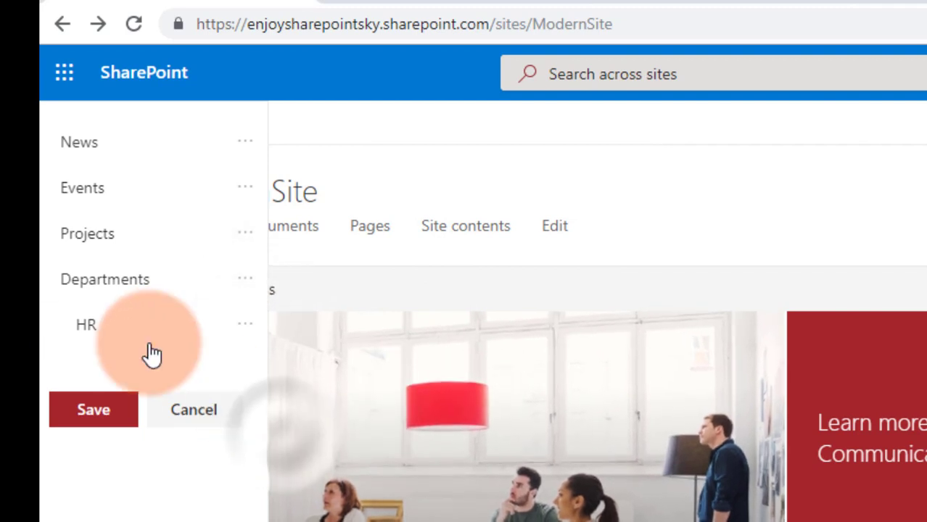
# Step: Add a header named Finance below HR at the sub link level under Departments
pyautogui.click(162, 350)
pyautogui.click(352, 275)
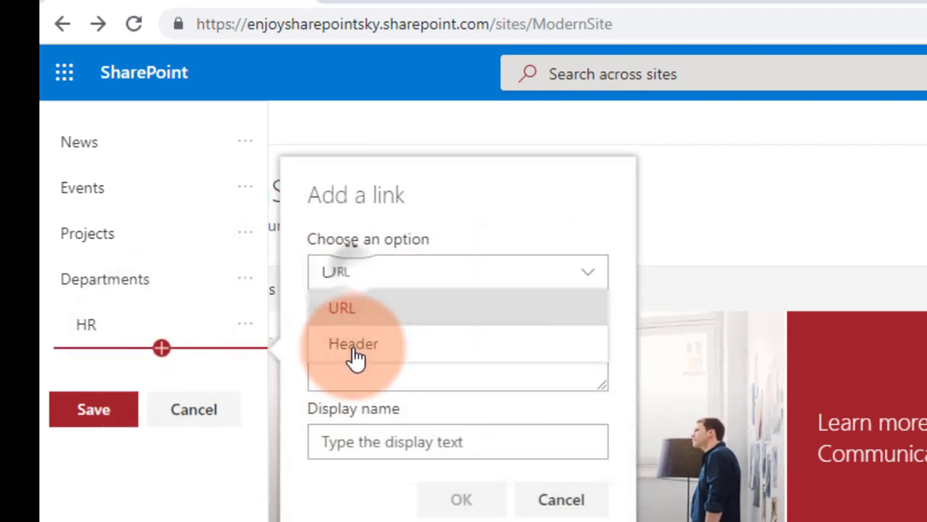
pyautogui.click(355, 344)
pyautogui.click(355, 444)
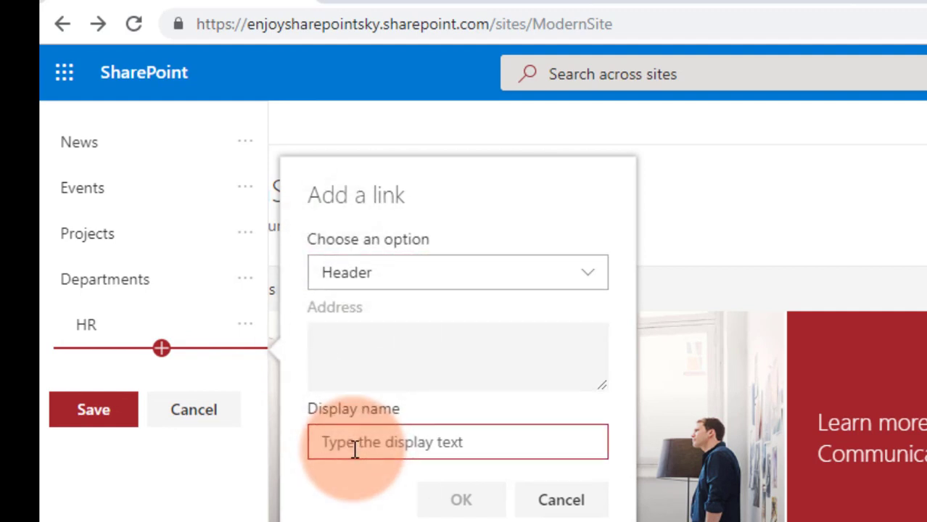
pyautogui.write('Finance')
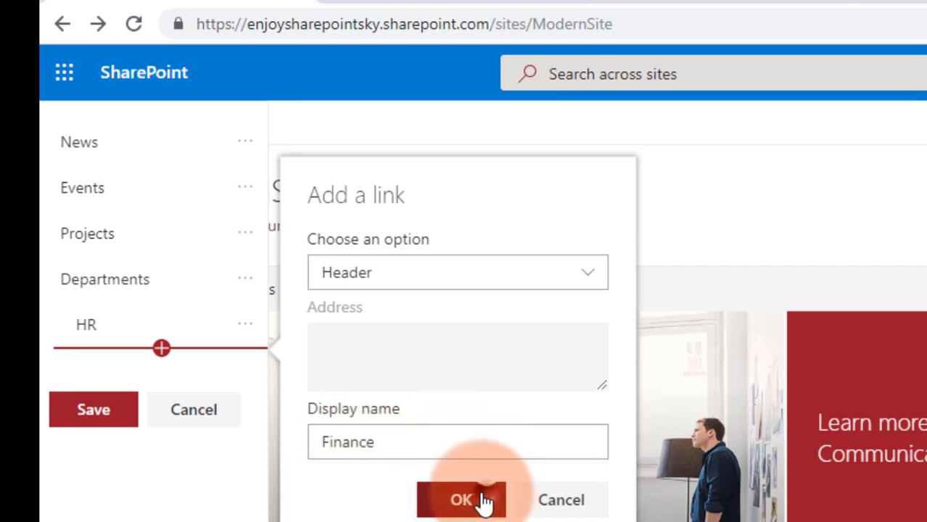
pyautogui.click(480, 499)
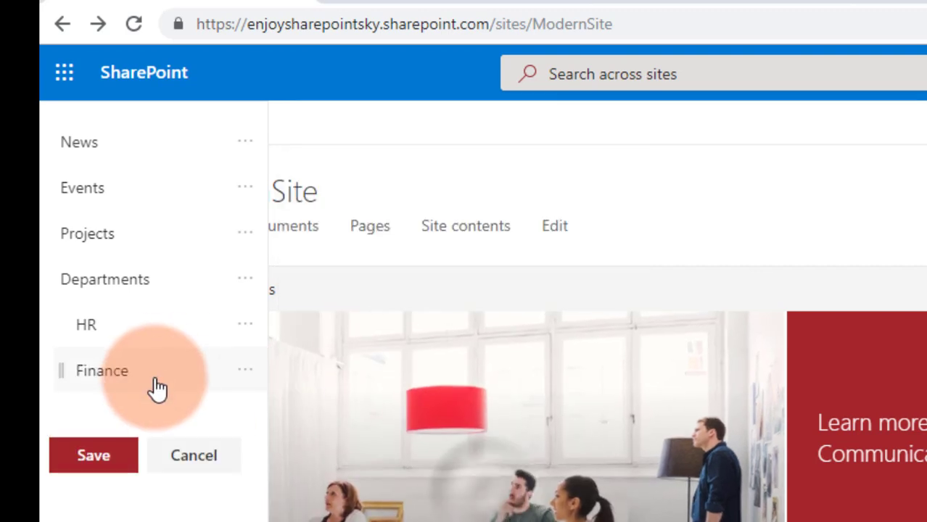
# Step: Add a header named IT below Finance at the sub link level under Departments
pyautogui.click(161, 394)
pyautogui.click(373, 335)
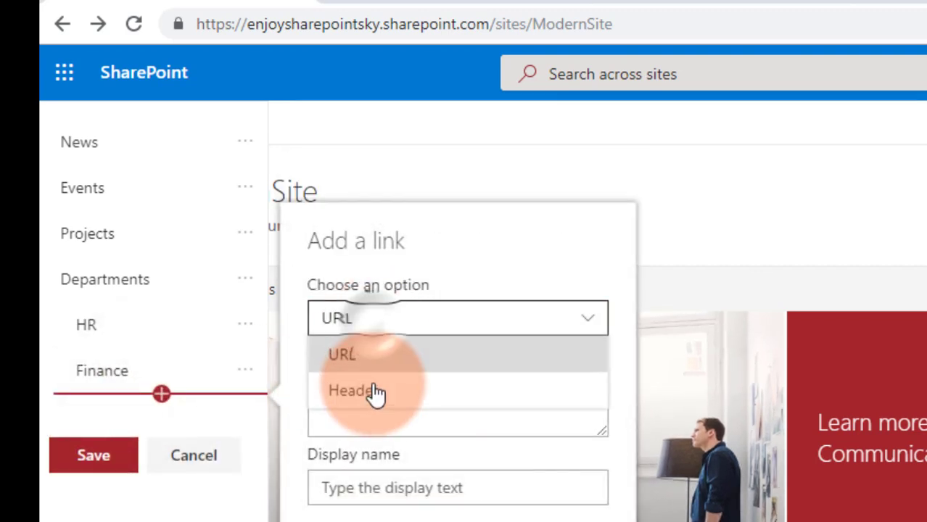
pyautogui.click(373, 390)
pyautogui.click(367, 491)
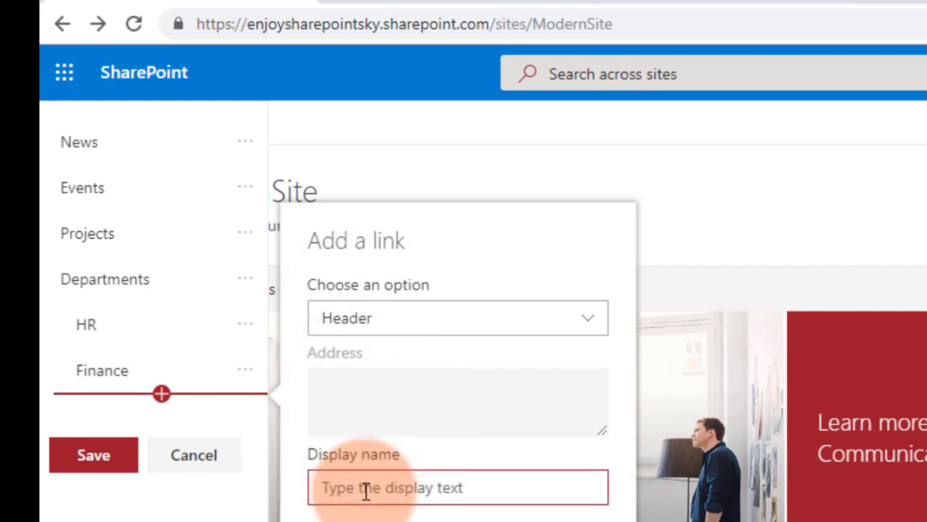
pyautogui.write('IT')
pyautogui.click(435, 517)
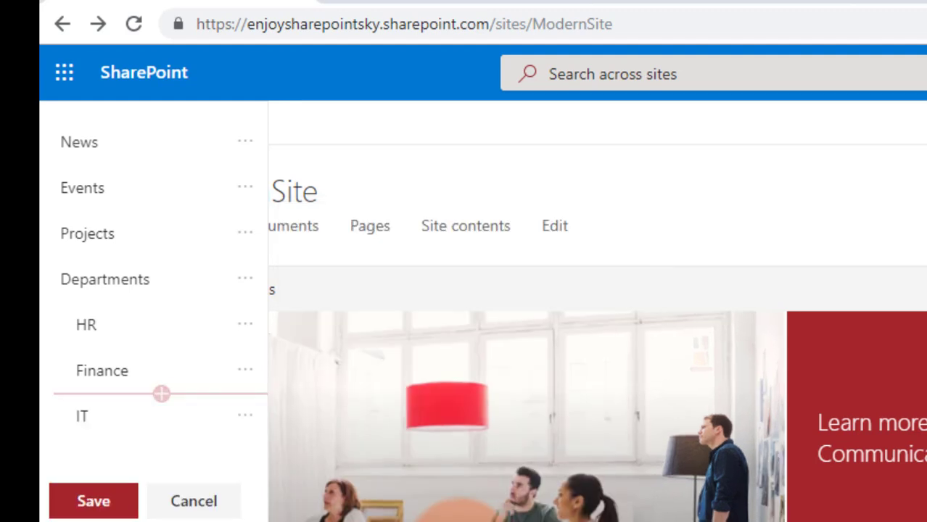
# Step: Add a header named Security below IT at the sub link level under Departments
pyautogui.click(165, 449)
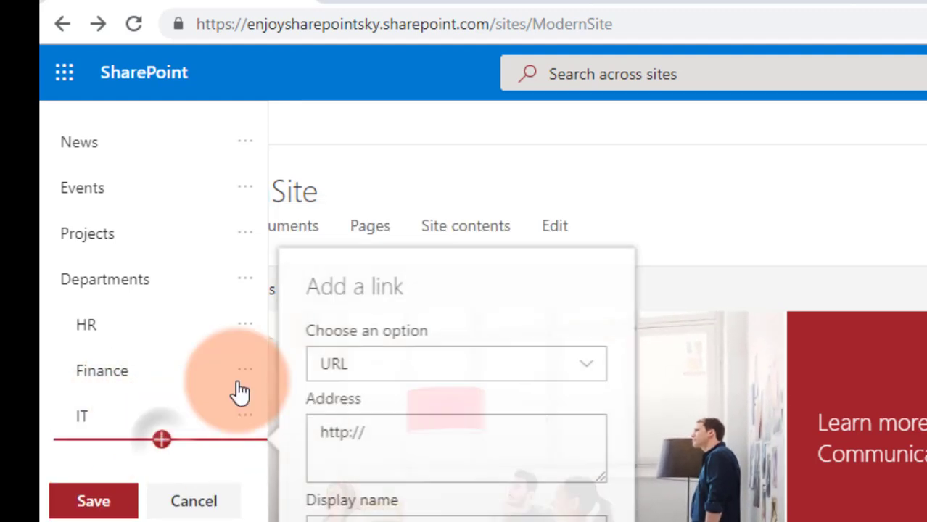
pyautogui.click(376, 373)
pyautogui.click(378, 431)
pyautogui.click(382, 517)
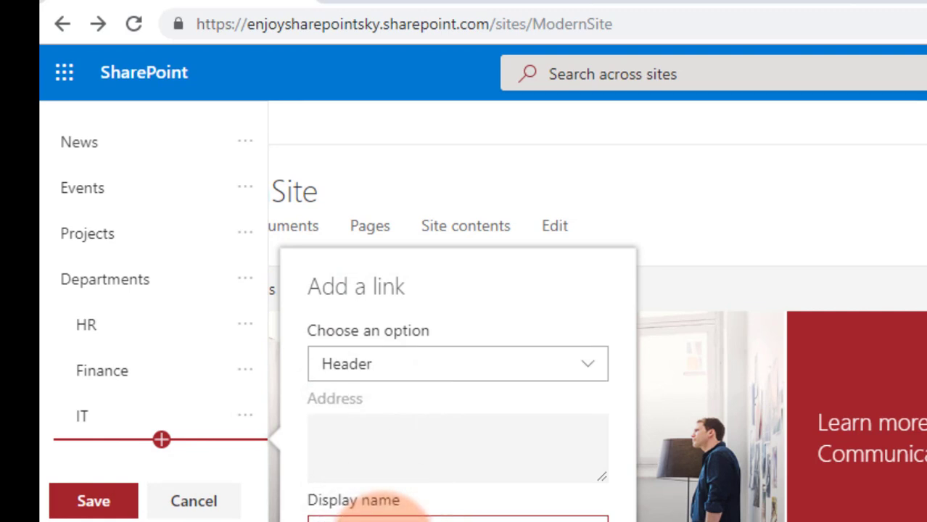
pyautogui.click(435, 521)
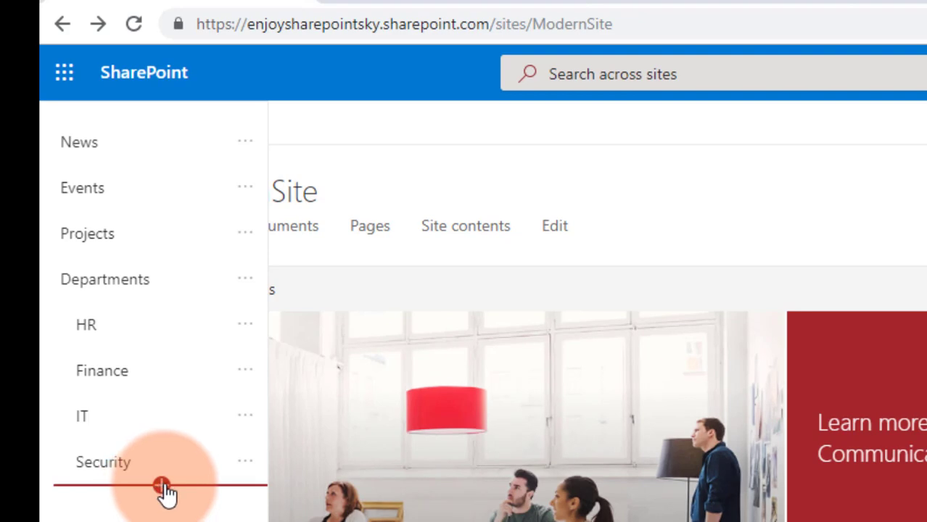
pyautogui.hotkey('alt', 'Tab')
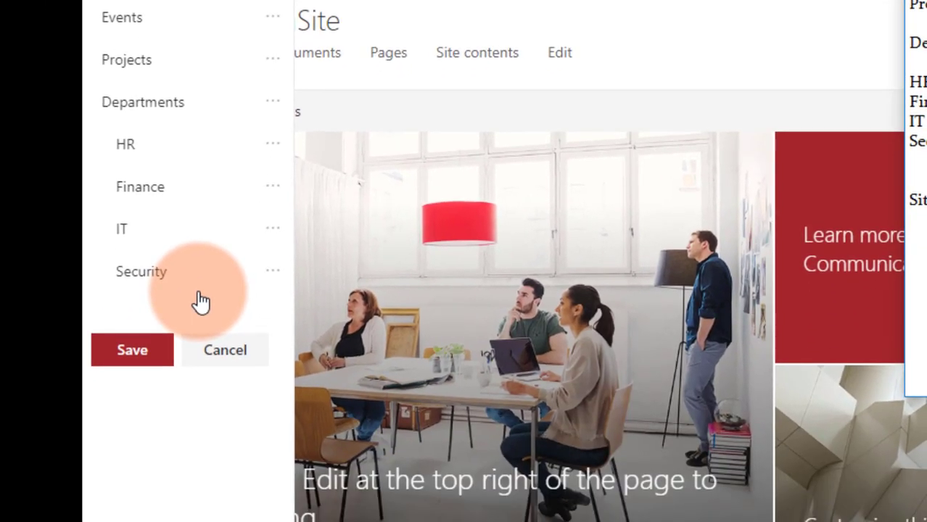
pyautogui.click(201, 301)
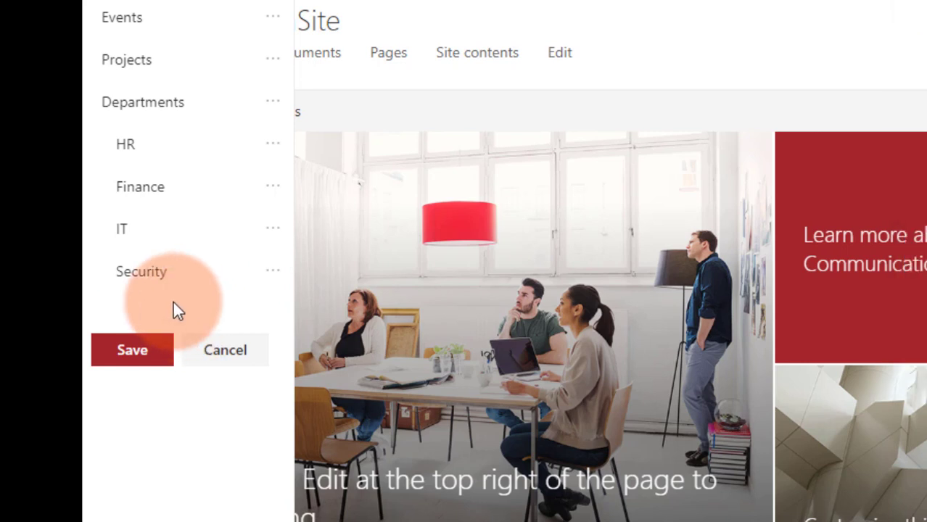
pyautogui.moveTo(171, 304)
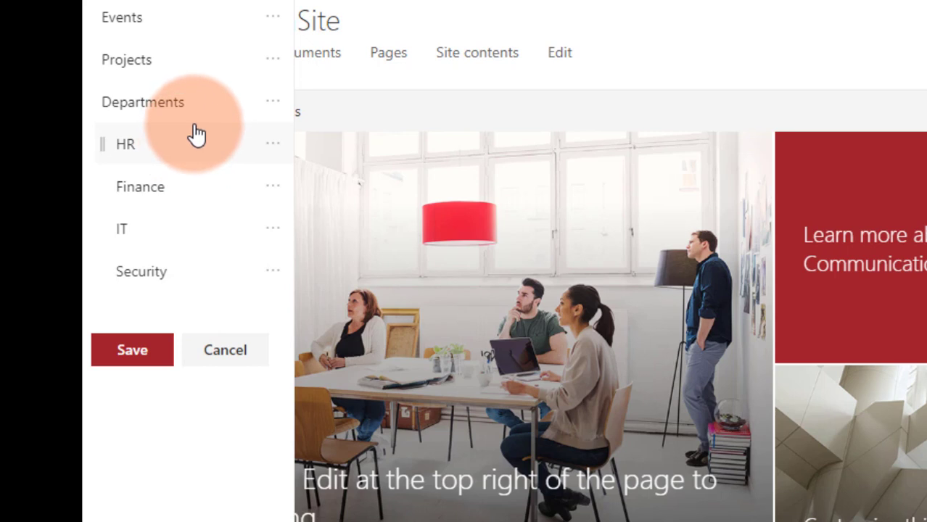
# Step: Add a header named SiteCollections below Security and promote it from sub link to the top level
pyautogui.click(195, 294)
pyautogui.click(355, 224)
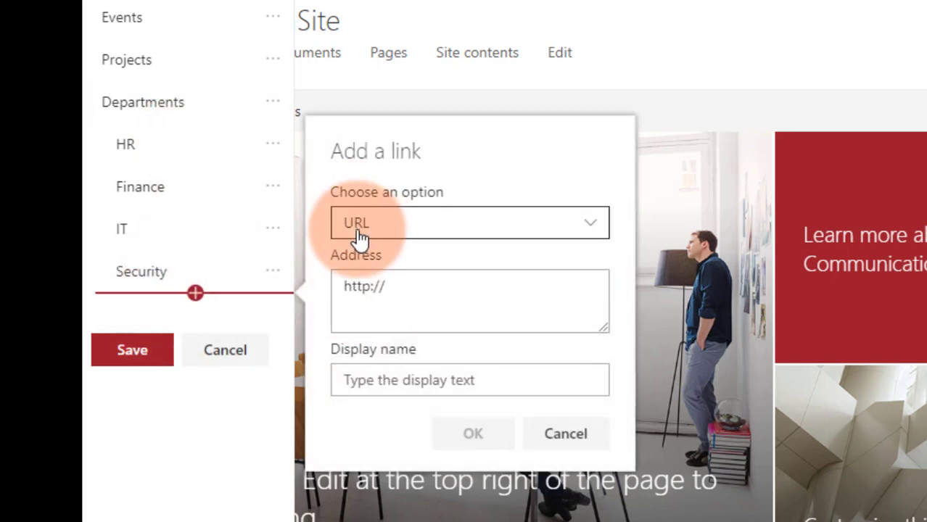
pyautogui.click(360, 226)
pyautogui.click(360, 285)
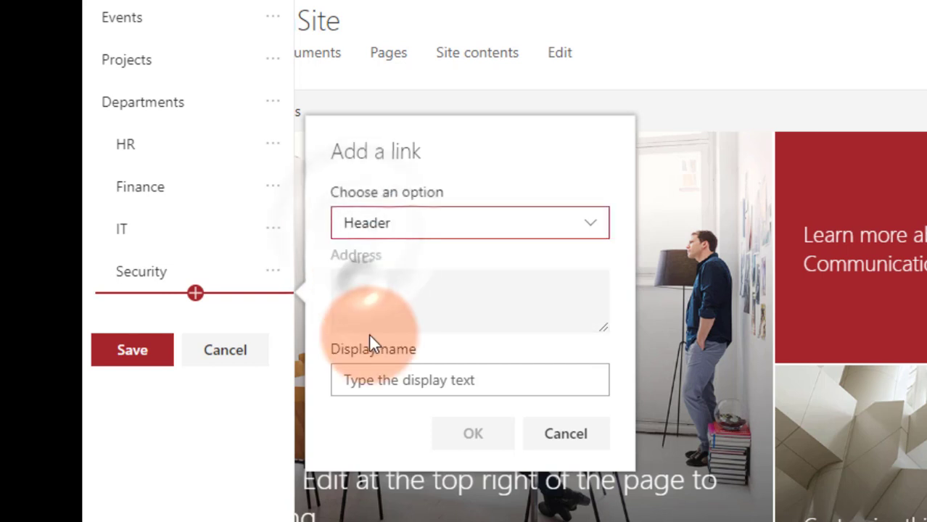
pyautogui.click(377, 380)
pyautogui.write('SiteCol')
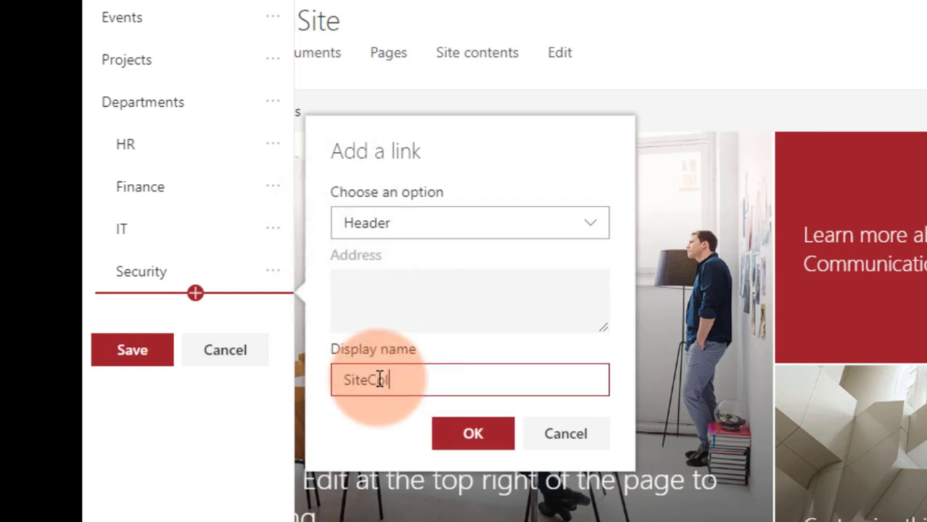
pyautogui.write('lections')
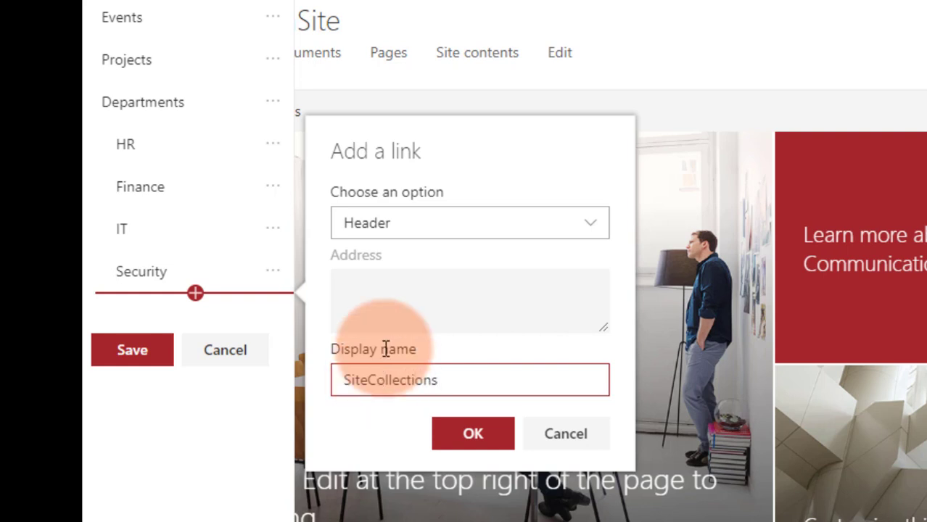
pyautogui.click(457, 433)
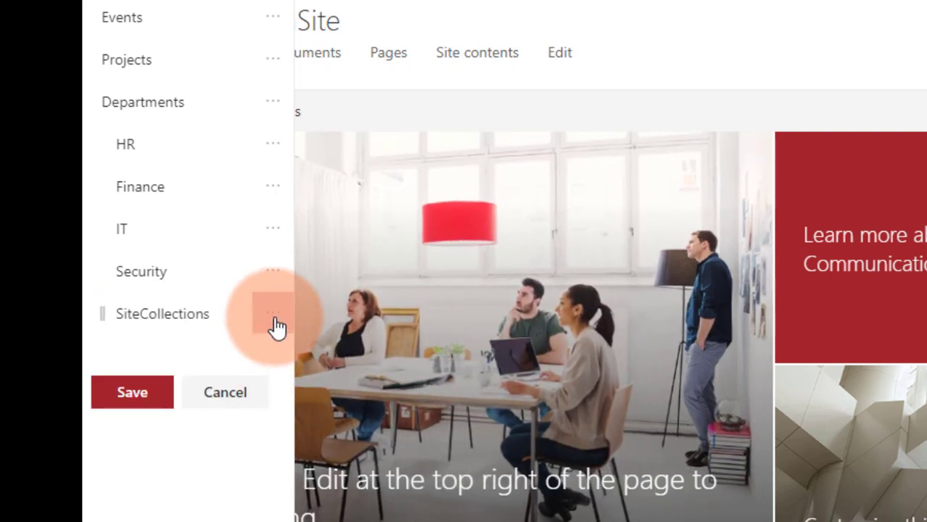
pyautogui.click(273, 316)
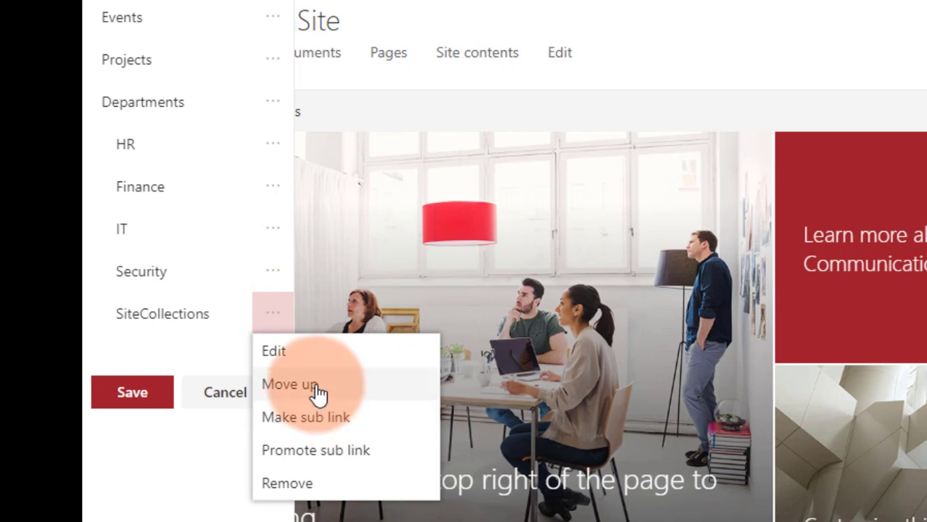
pyautogui.click(338, 451)
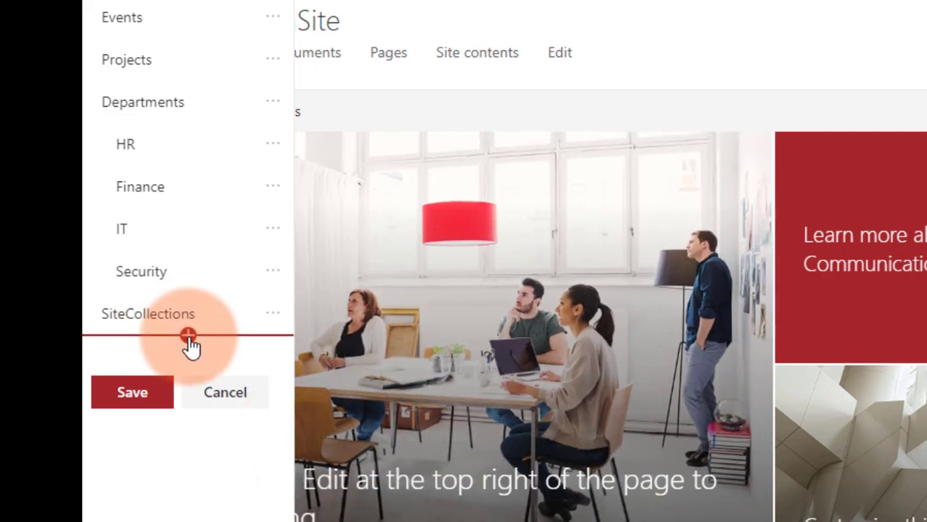
pyautogui.click(188, 337)
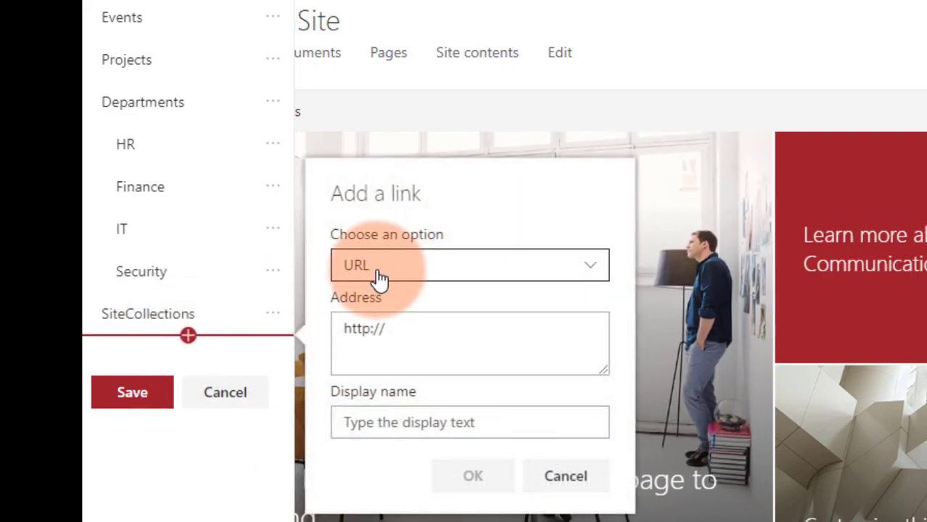
pyautogui.click(378, 331)
pyautogui.click(402, 427)
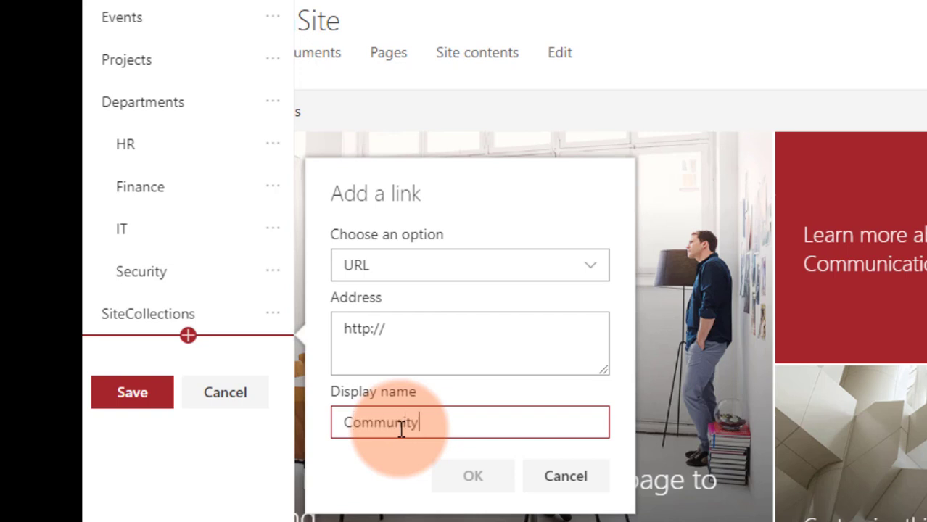
pyautogui.write('Community1')
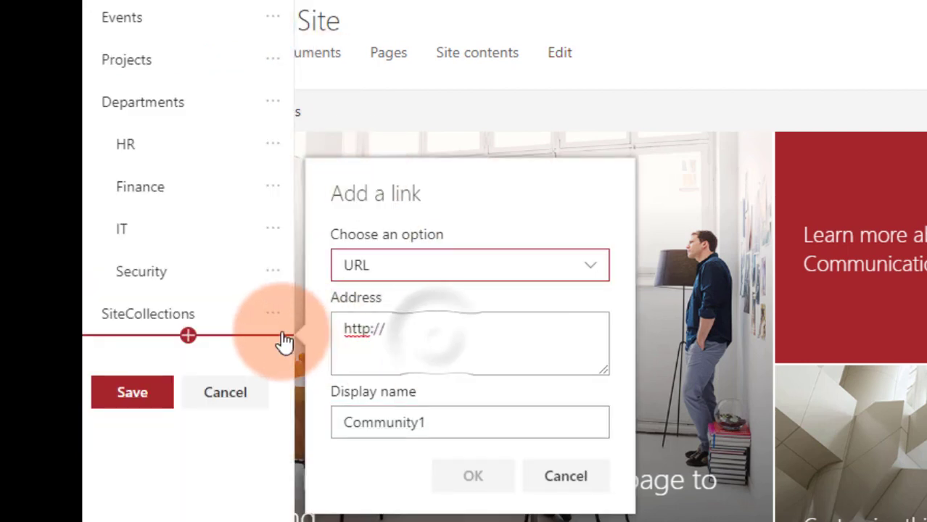
pyautogui.tripleClick(335, 330)
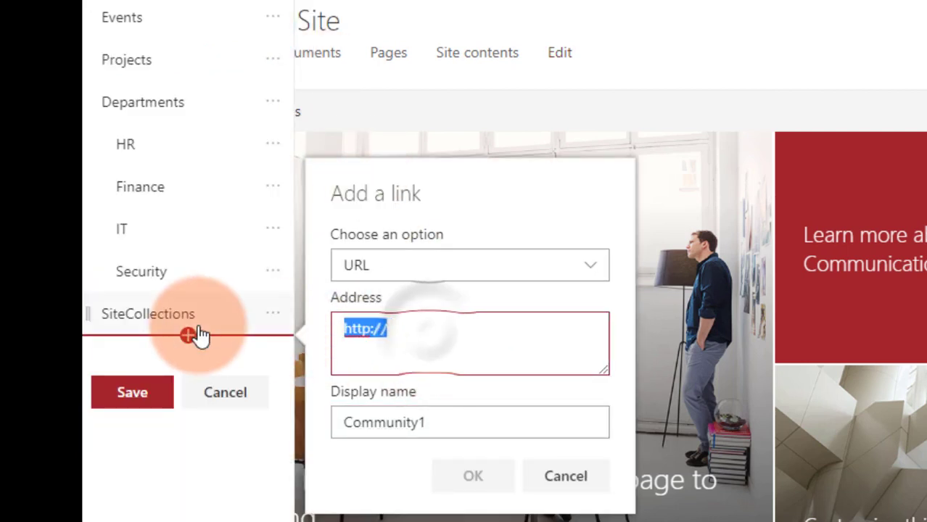
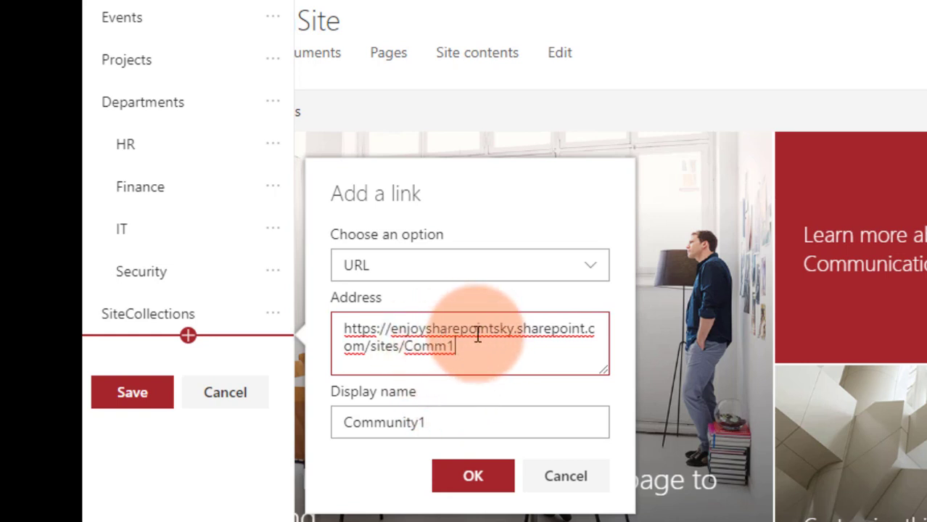
pyautogui.click(480, 484)
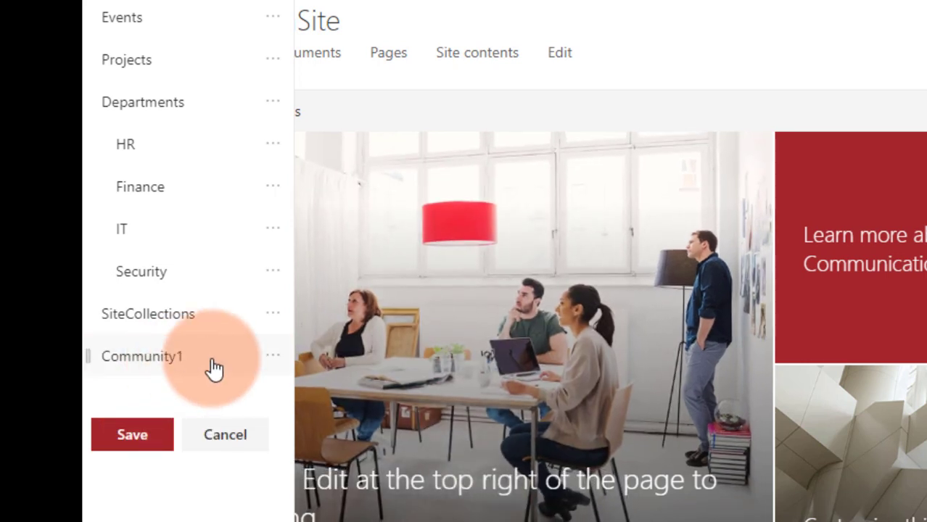
pyautogui.click(272, 358)
pyautogui.click(319, 460)
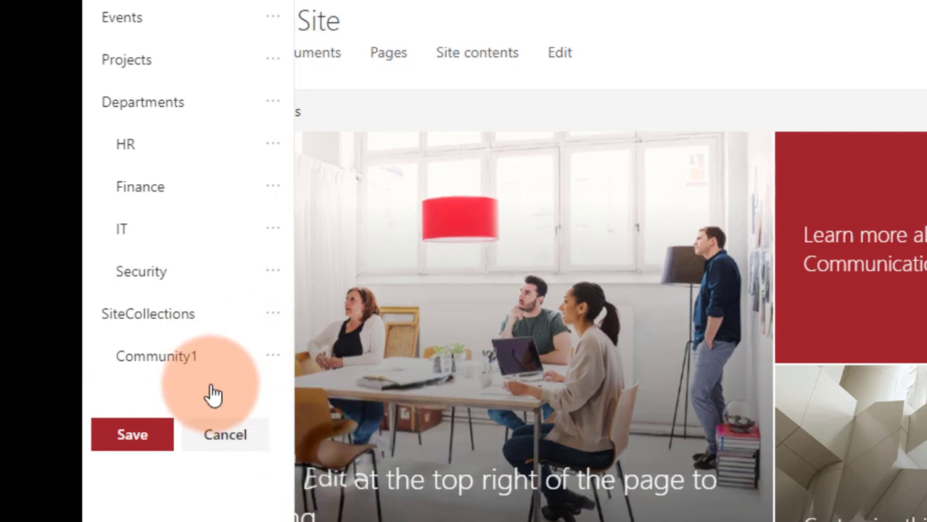
pyautogui.click(197, 379)
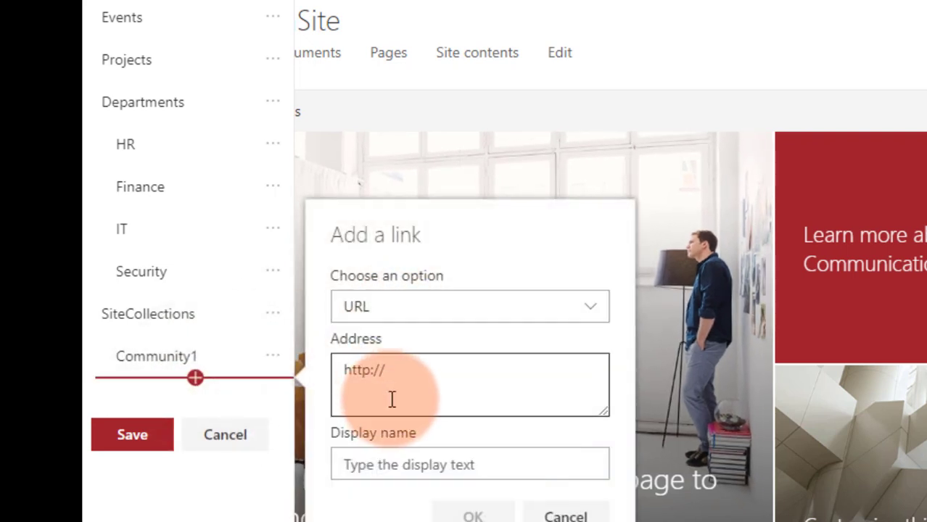
pyautogui.click(455, 468)
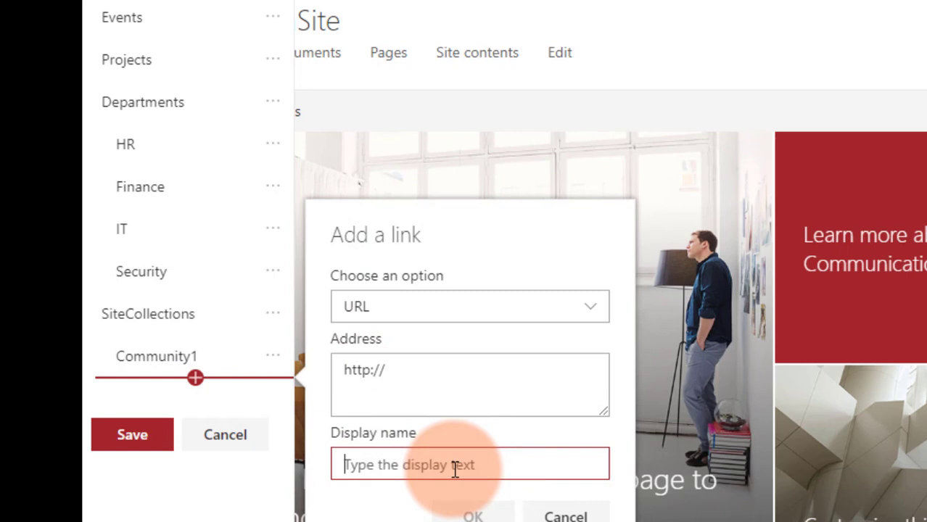
pyautogui.write('MYcommunitySite')
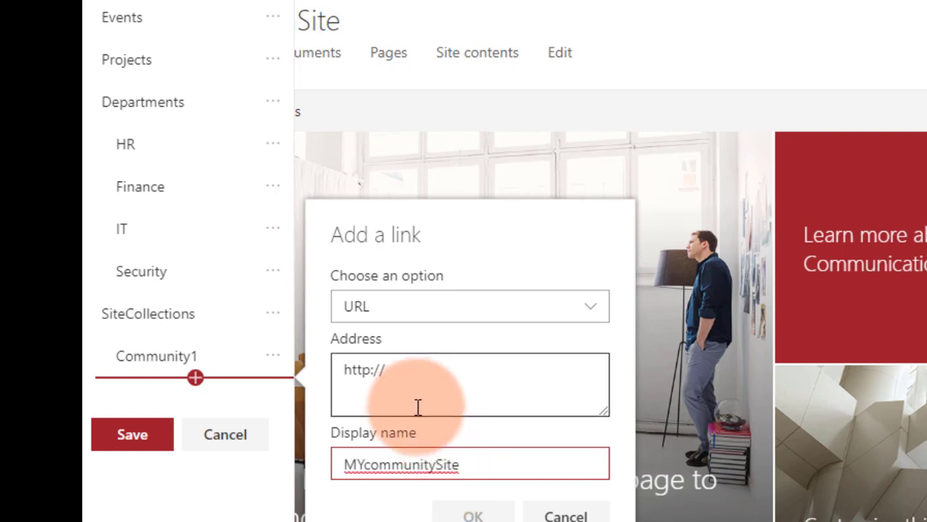
pyautogui.click(367, 466)
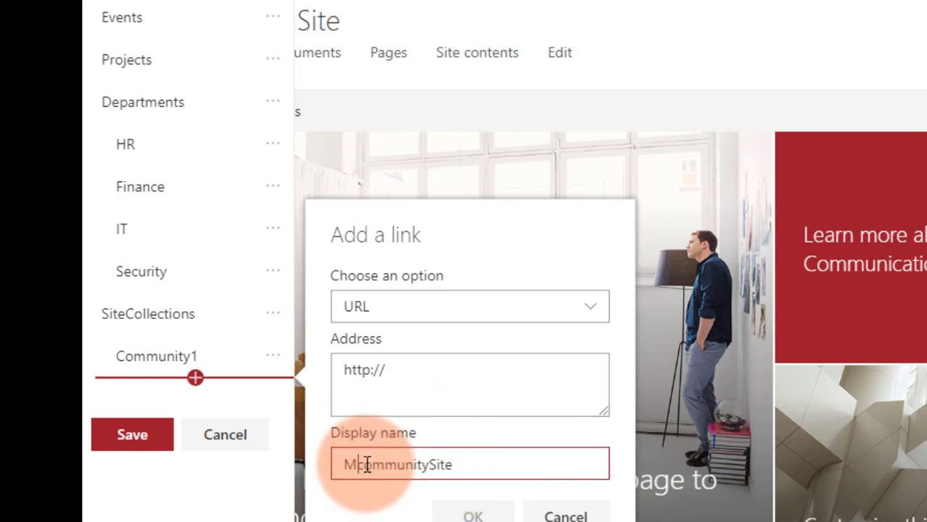
pyautogui.press('BackSpace')
pyautogui.write('y')
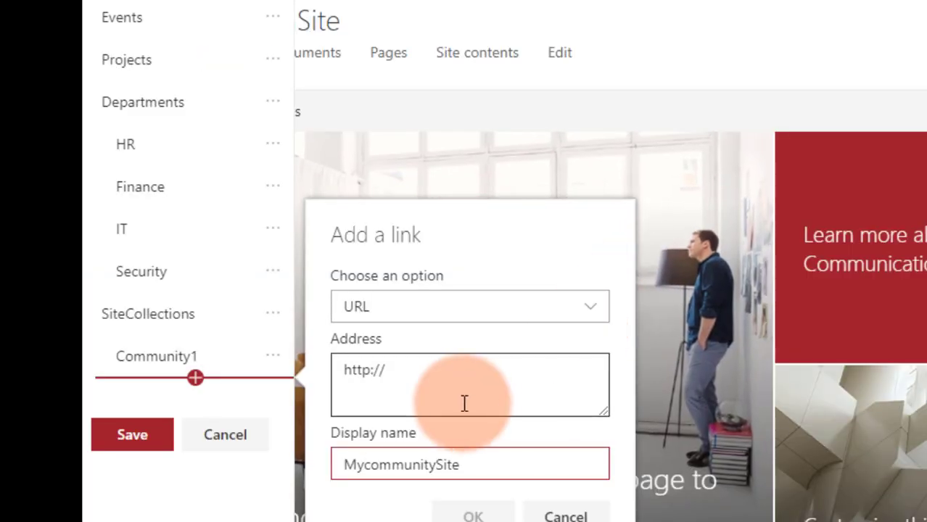
pyautogui.moveTo(464, 404); pyautogui.dragTo(195, 385)
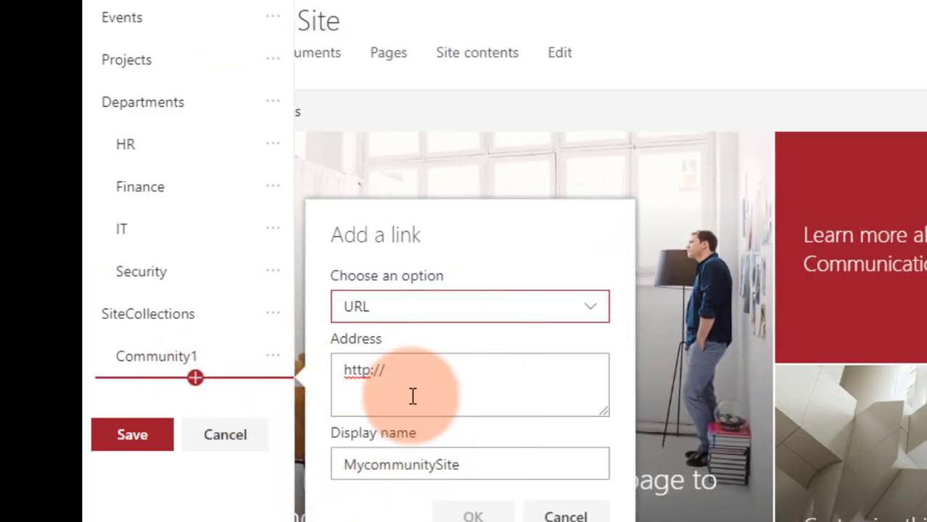
pyautogui.moveTo(412, 396); pyautogui.dragTo(238, 378)
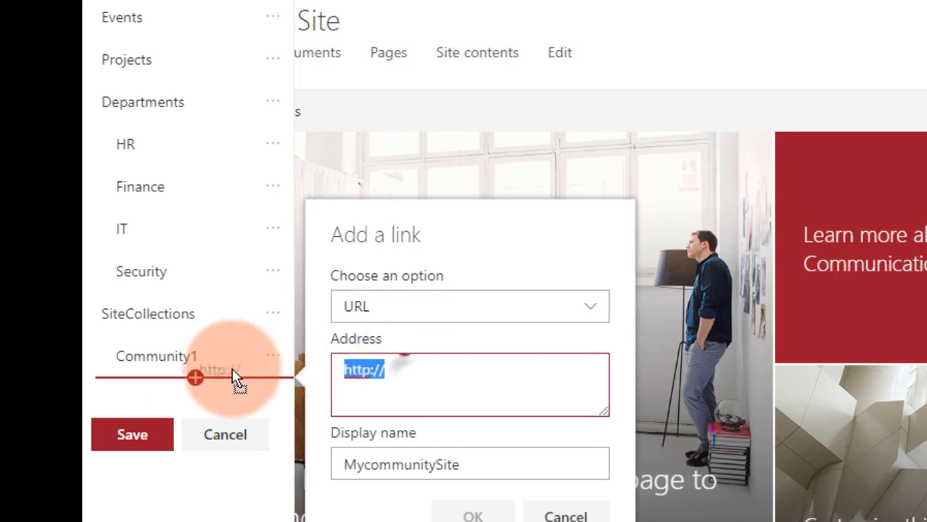
pyautogui.write('https://enjoysharepointsky.sharepoint.com/sites/MyCommSite')
pyautogui.click(473, 515)
pyautogui.click(193, 421)
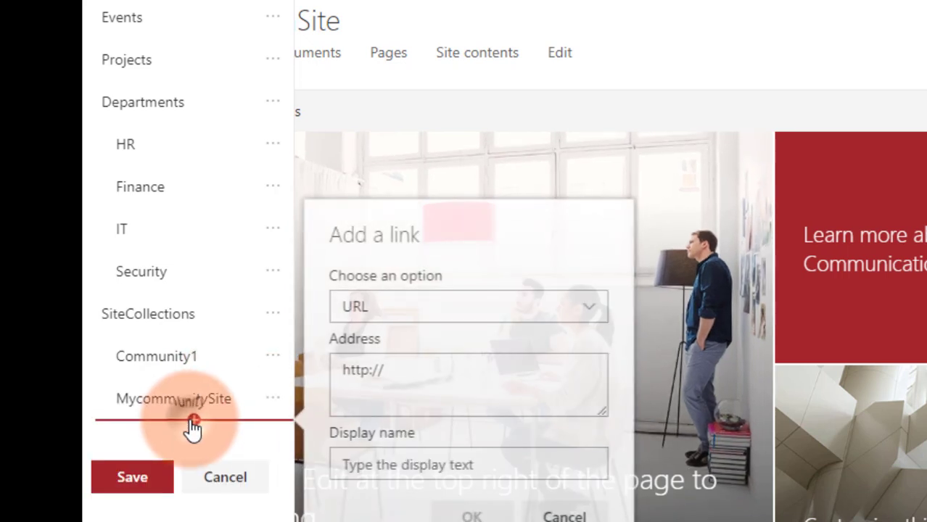
pyautogui.click(415, 463)
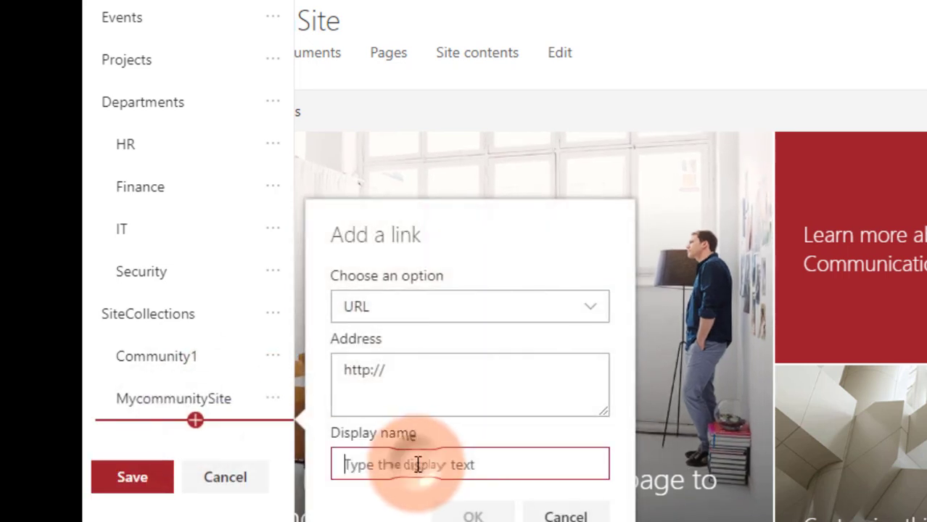
pyautogui.write('MyTeamSite')
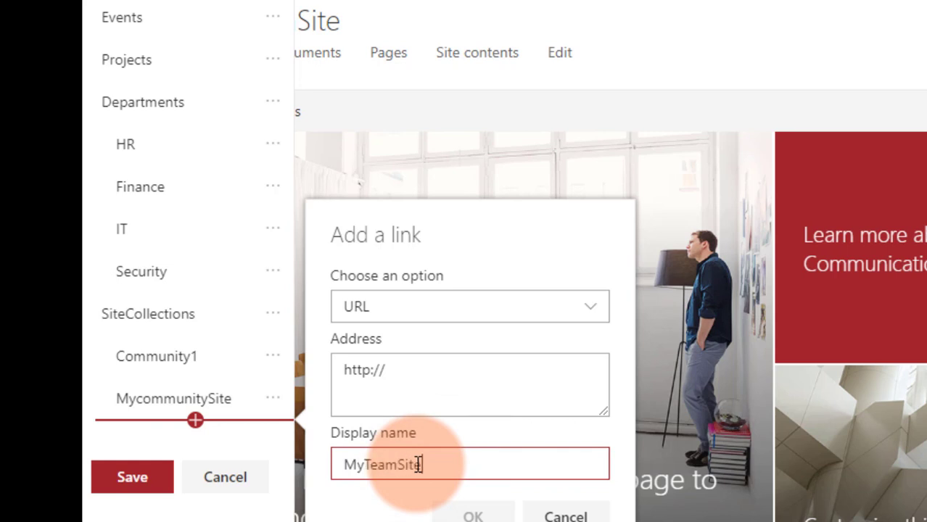
pyautogui.hotkey('shift', 'Tab')
pyautogui.hotkey('shift', 'Tab')
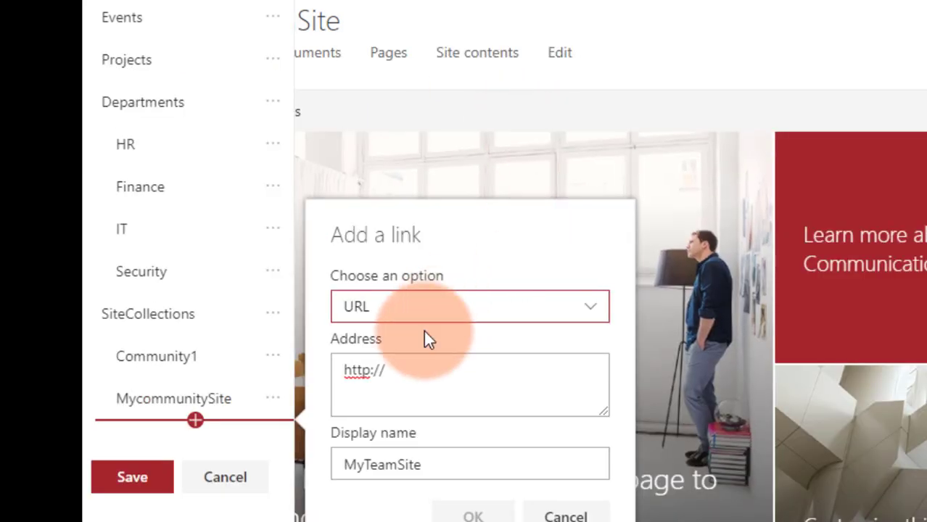
pyautogui.tripleClick(358, 368)
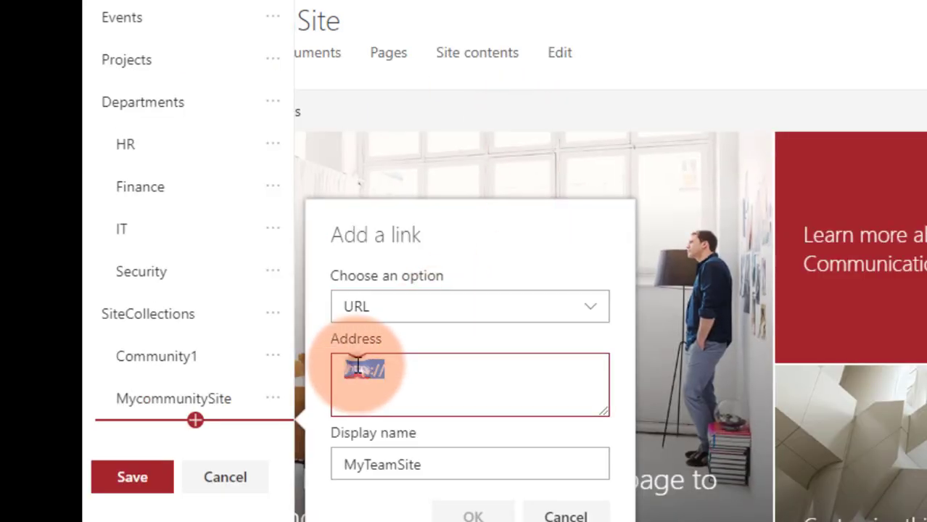
pyautogui.write('https://enjoysharepointsky.sharepoint.com/sites/MyTeamSite')
pyautogui.click(478, 511)
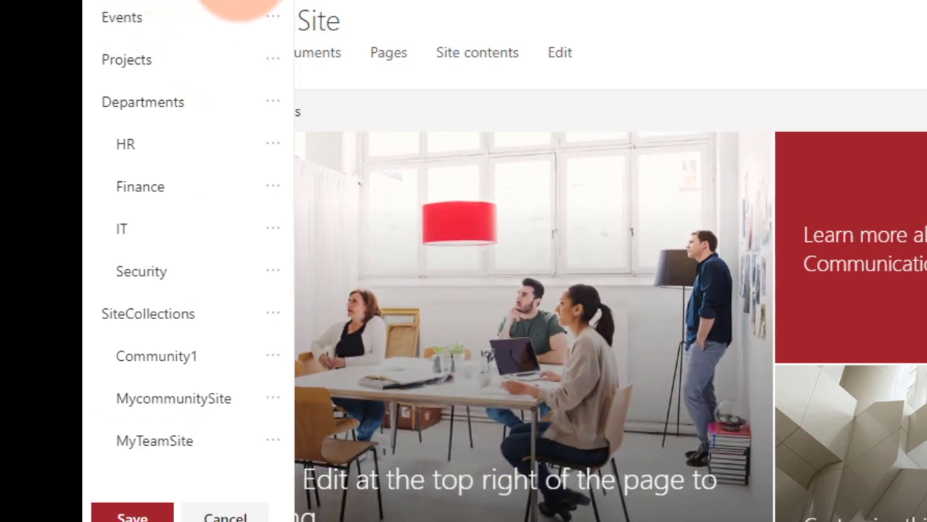
pyautogui.click(132, 515)
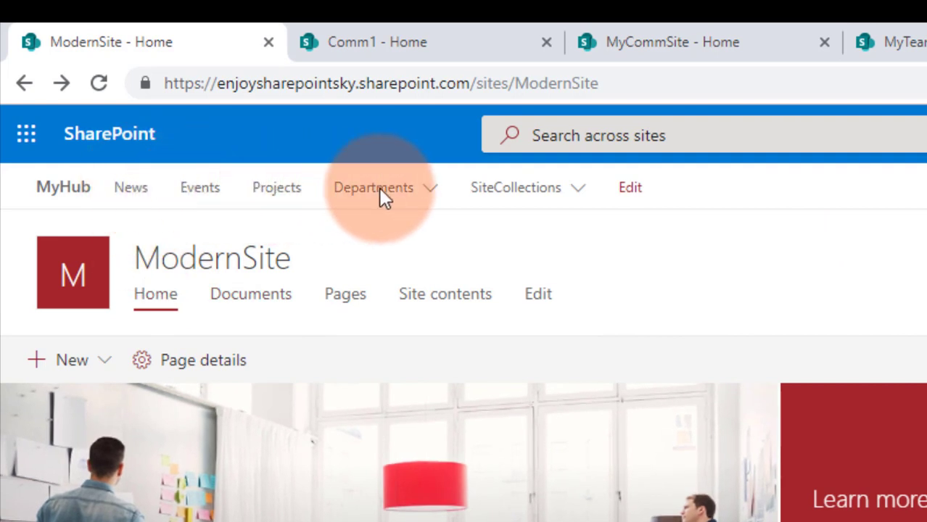
# Step: Examine the sub links under Departments and SiteCollections in the saved MyHub navigation
pyautogui.click(434, 190)
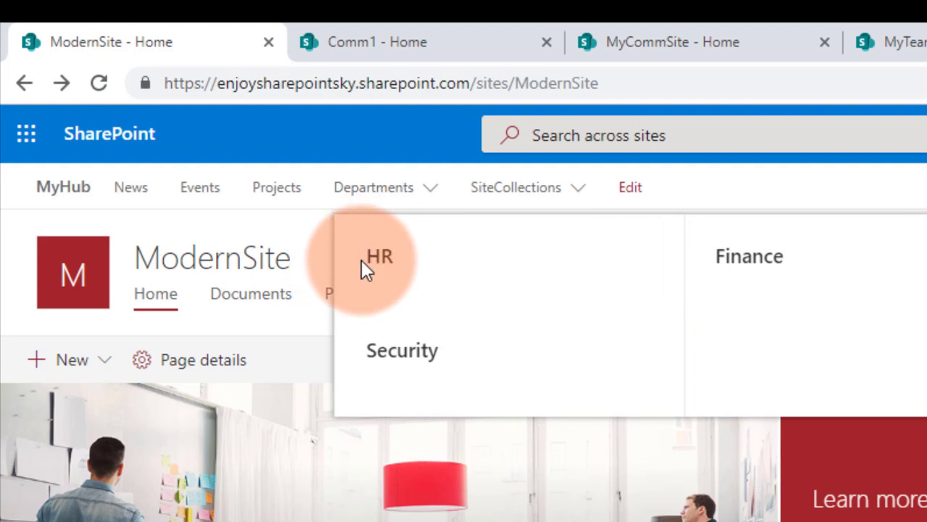
pyautogui.click(522, 186)
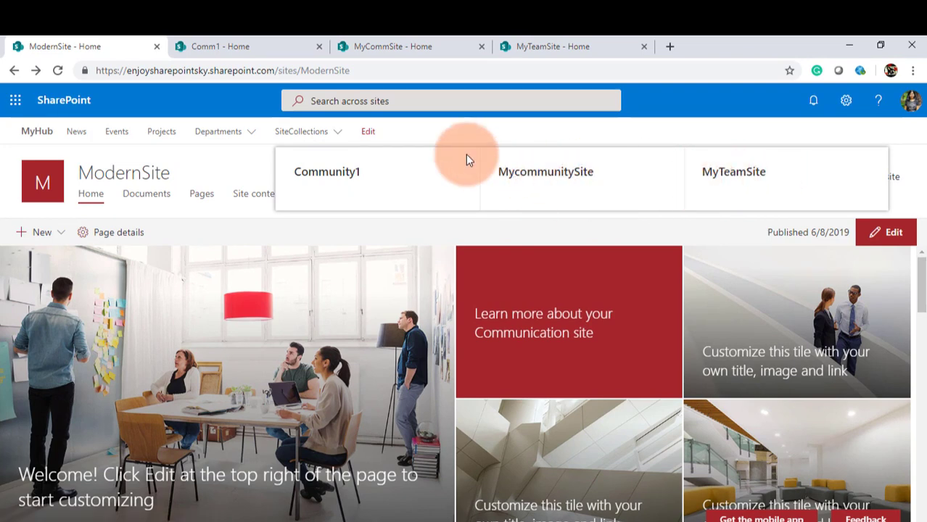
pyautogui.click(442, 128)
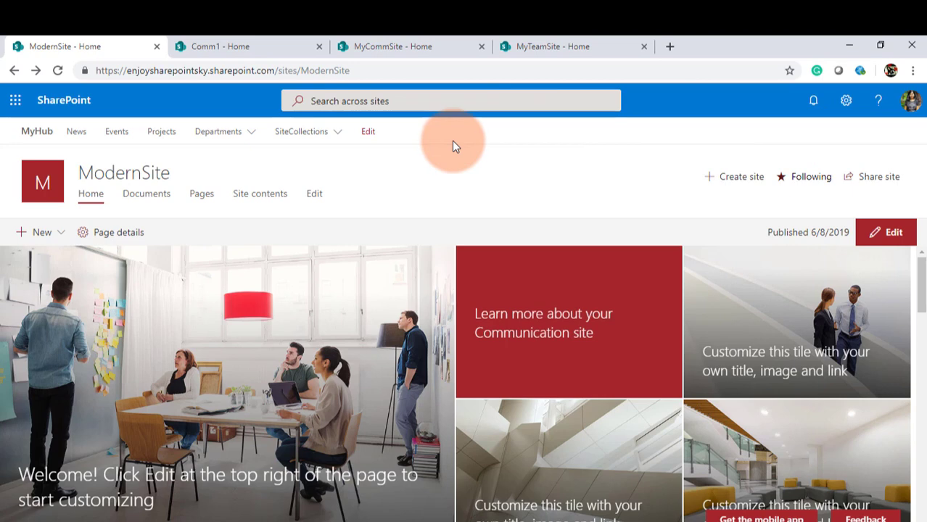
pyautogui.click(327, 134)
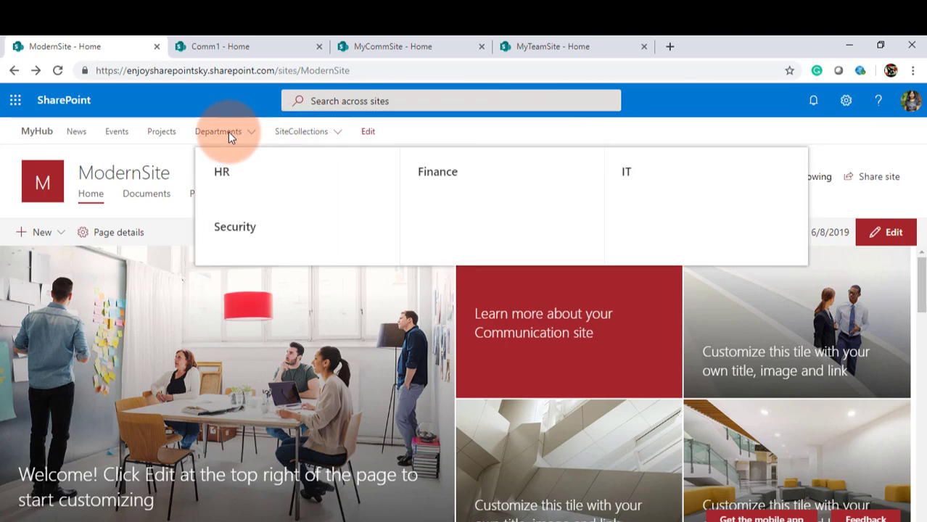
pyautogui.click(419, 133)
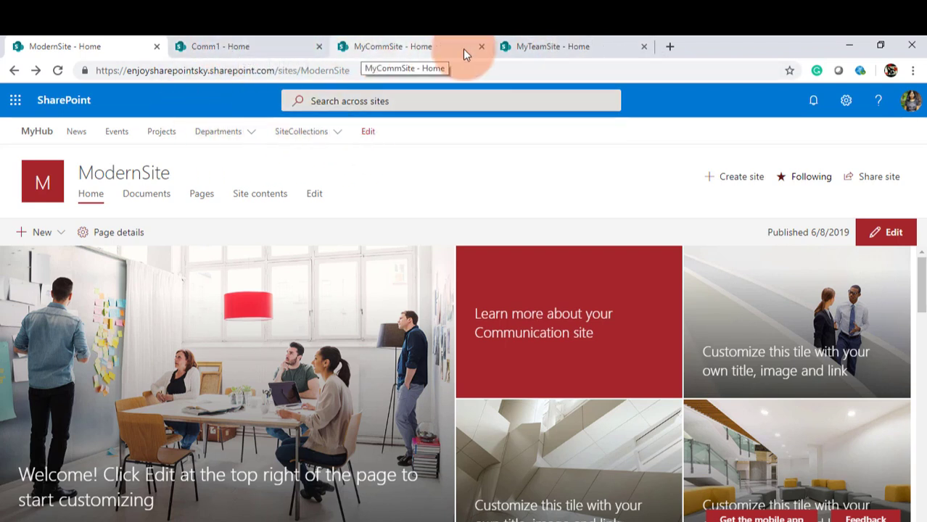
# Step: Look through the open associated sites and reload the Comm1 home page to check its MyHub navigation
pyautogui.click(272, 39)
pyautogui.click(383, 41)
pyautogui.click(556, 38)
pyautogui.click(277, 35)
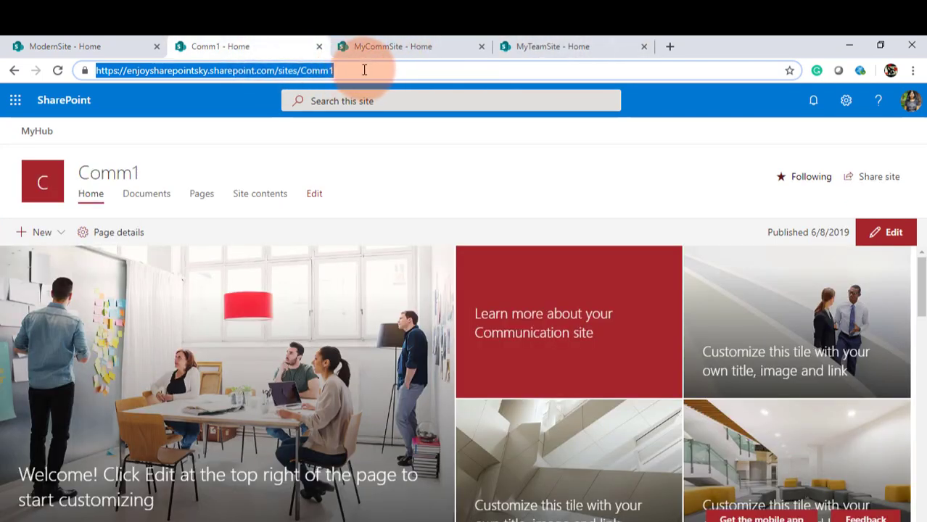
pyautogui.press('Return')
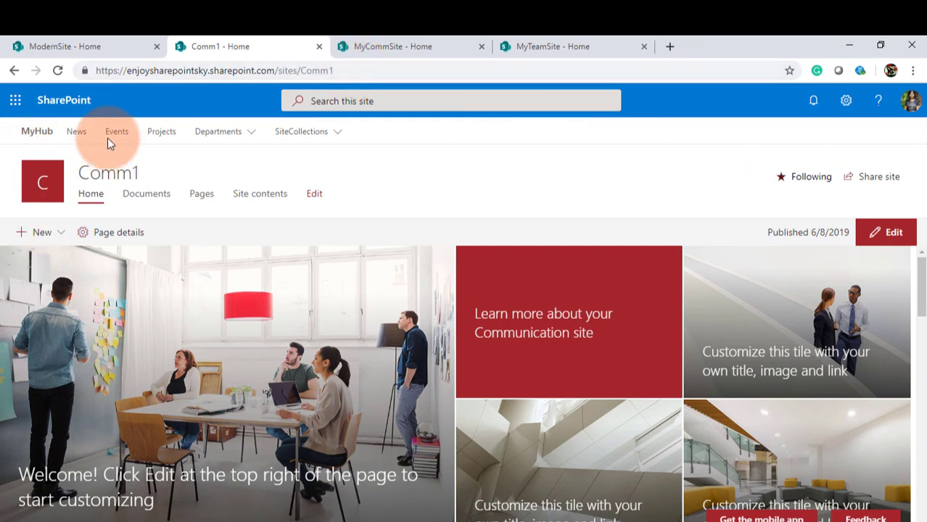
# Step: Examine the SiteCollections sub links on Comm1 and reload the MyCommSite home page to check its MyHub navigation
pyautogui.click(301, 132)
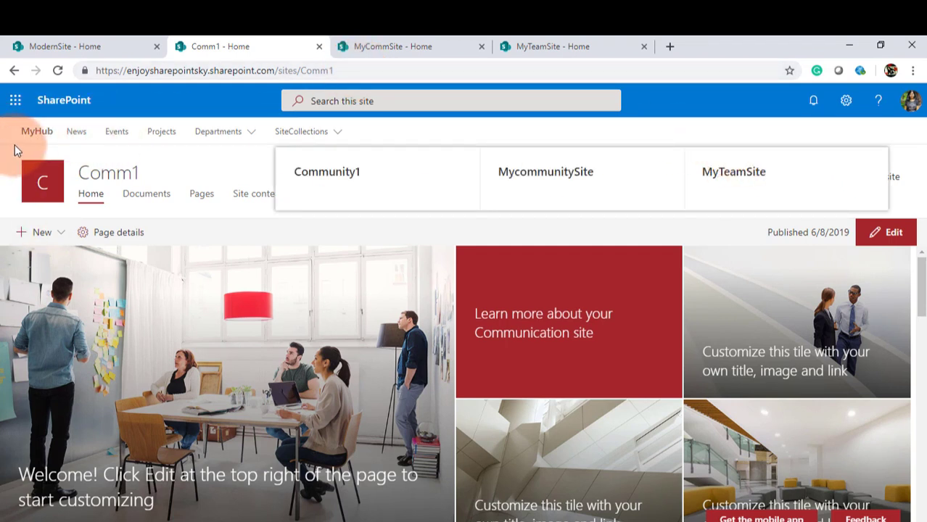
pyautogui.click(80, 131)
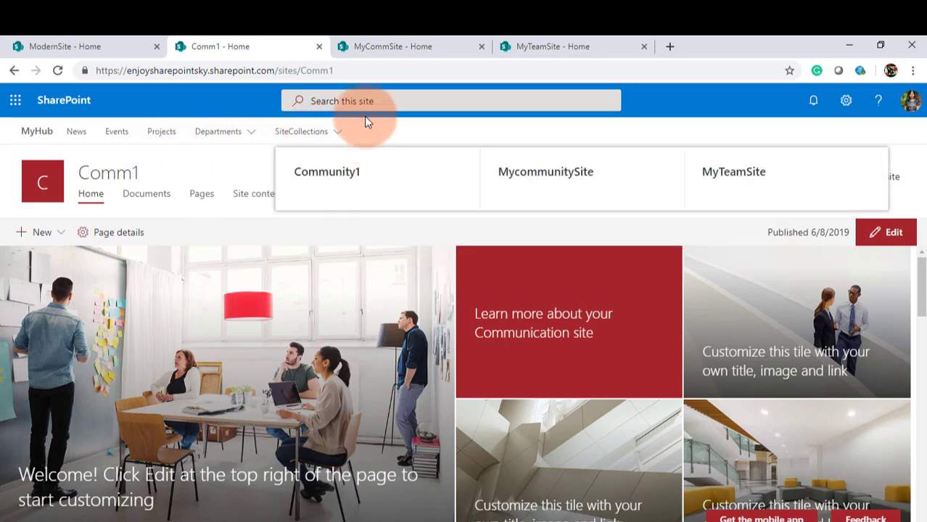
pyautogui.click(393, 45)
pyautogui.click(382, 71)
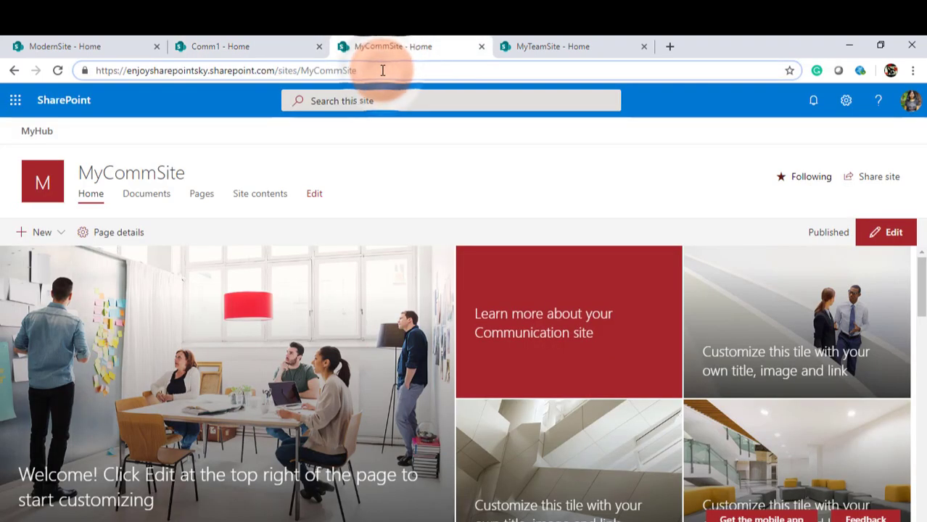
pyautogui.press('Return')
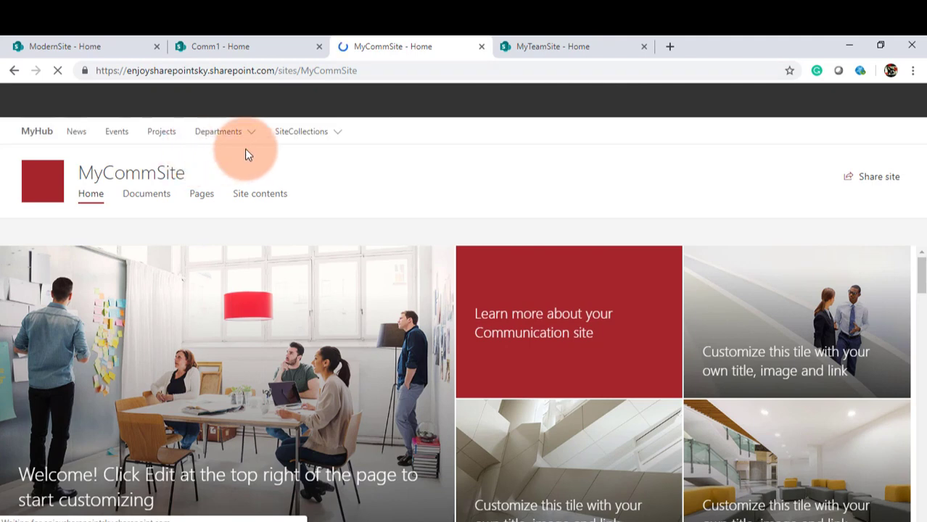
# Step: Reload the MyTeamSite home page to check its MyHub navigation
pyautogui.click(620, 43)
pyautogui.click(569, 71)
pyautogui.click(568, 71)
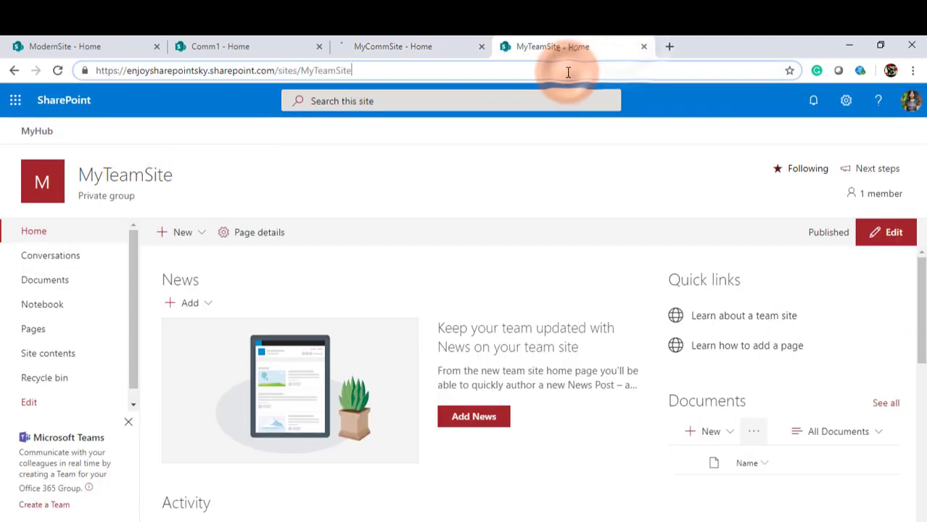
pyautogui.press('Return')
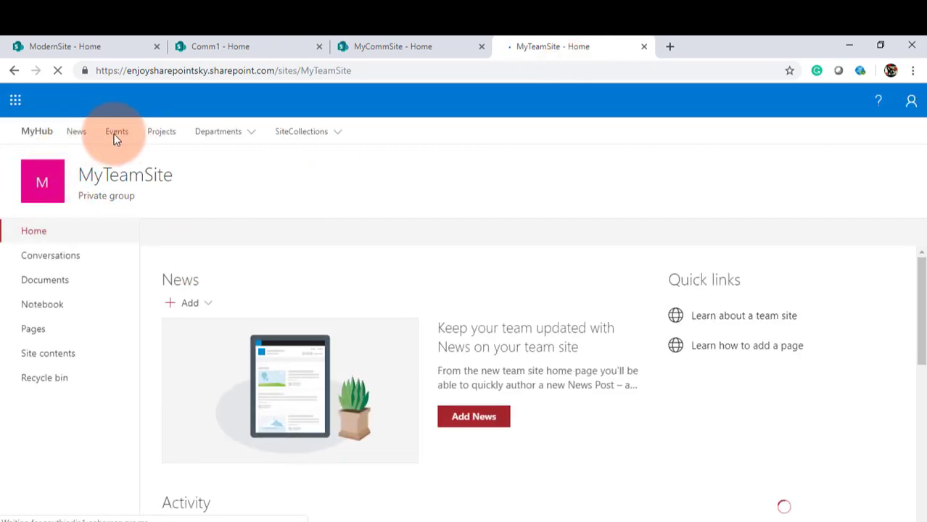
# Step: Open the Community1 link under SiteCollections on MyTeamSite in a new tab, and return to the already open Comm1 page
pyautogui.click(337, 132)
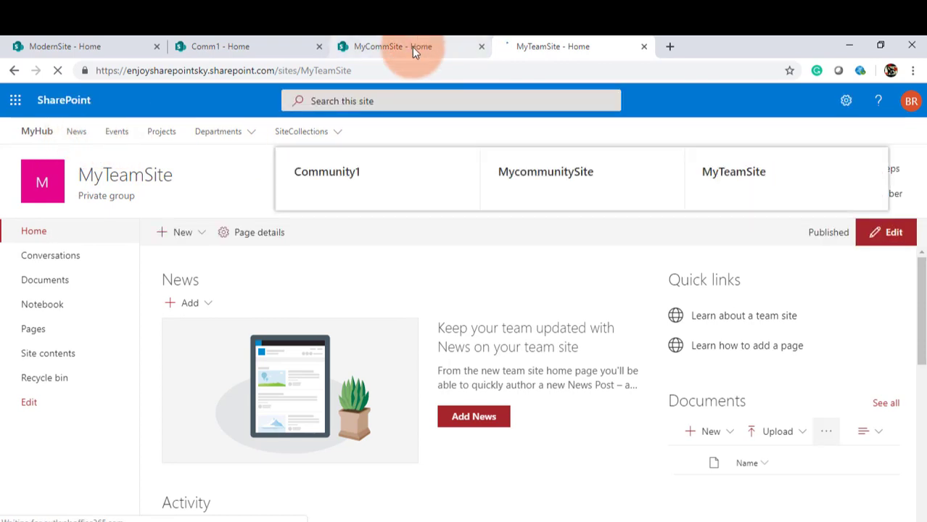
pyautogui.click(322, 174)
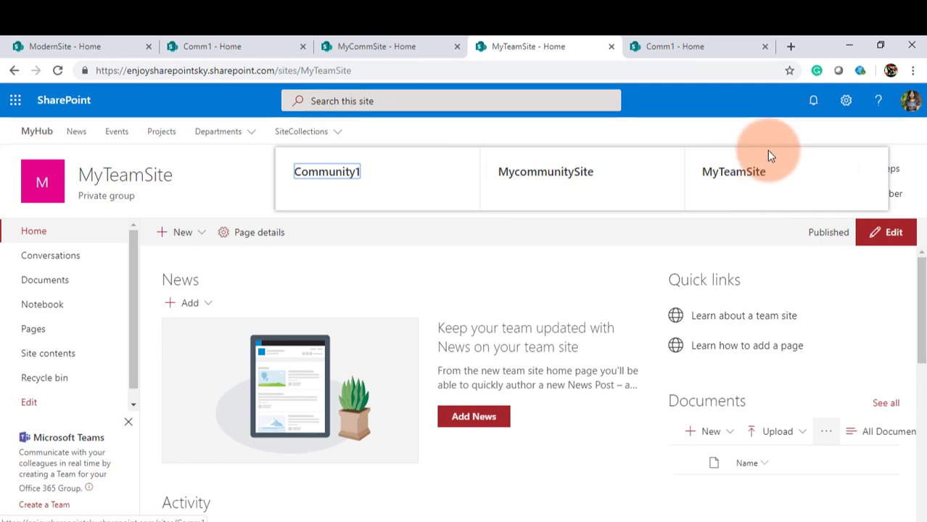
pyautogui.click(205, 38)
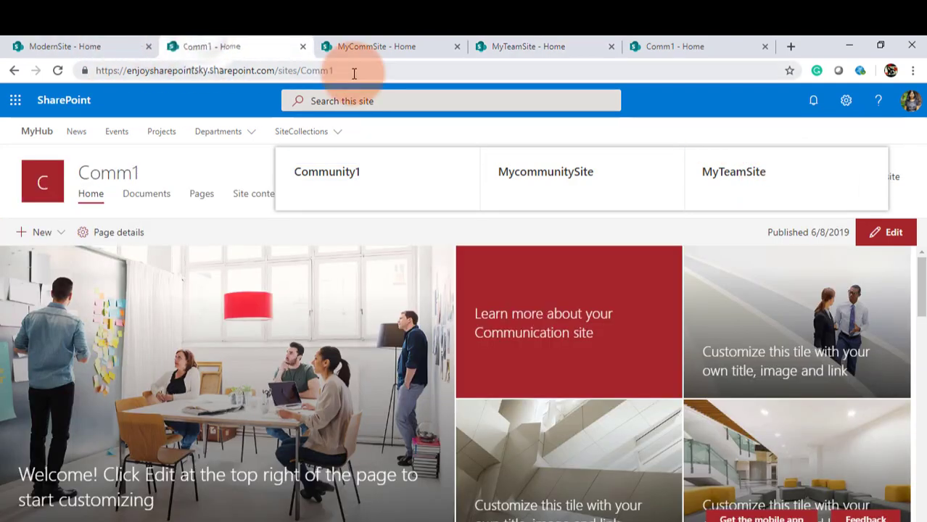